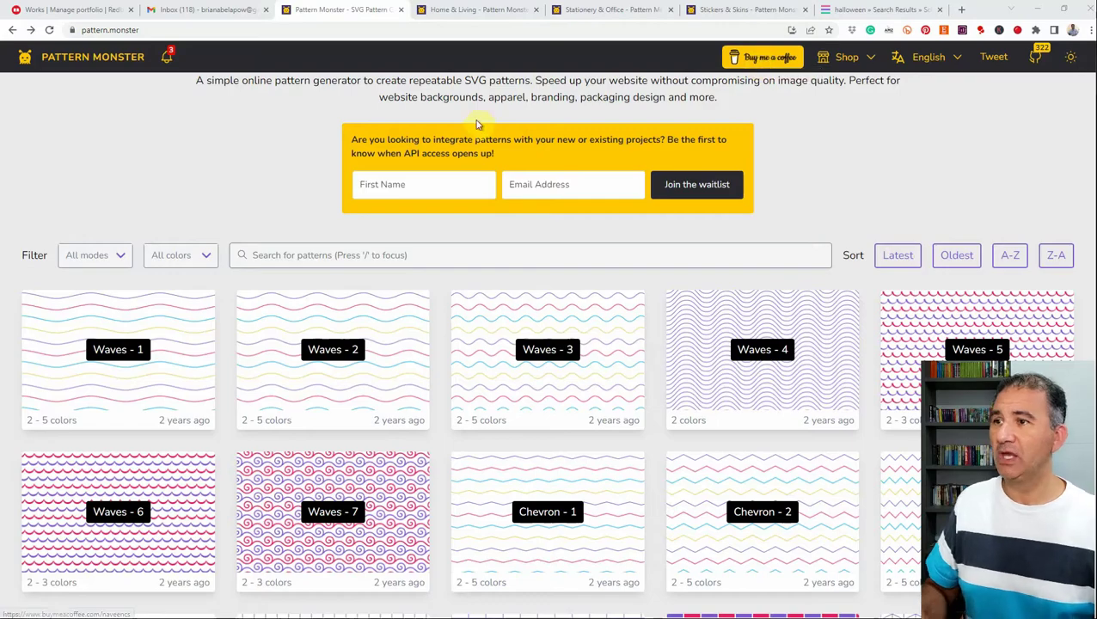
Look through the gallery of customizable SVG patterns and return to its beginning.
scroll(937, 157, "down", 2)
scroll(937, 158, "down", 7)
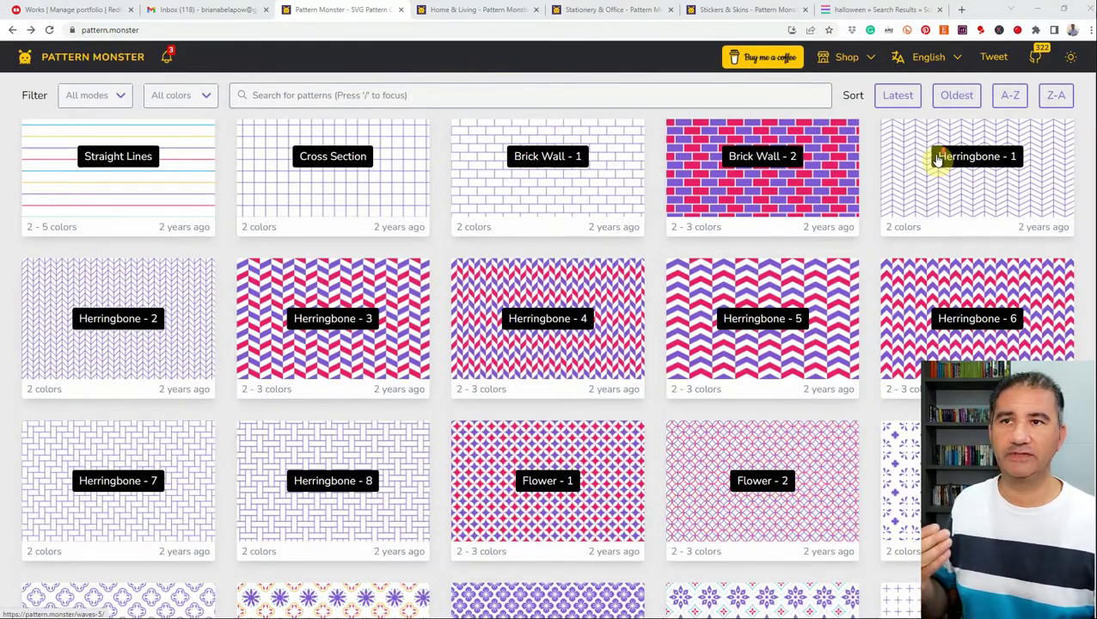
scroll(936, 158, "down", 6)
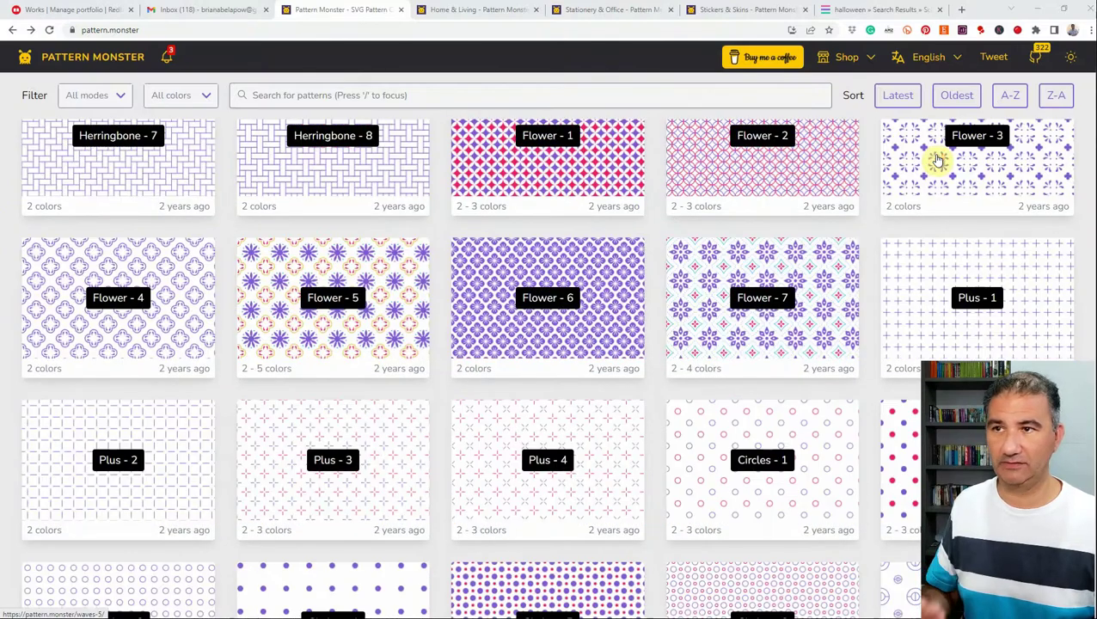
scroll(936, 159, "down", 4)
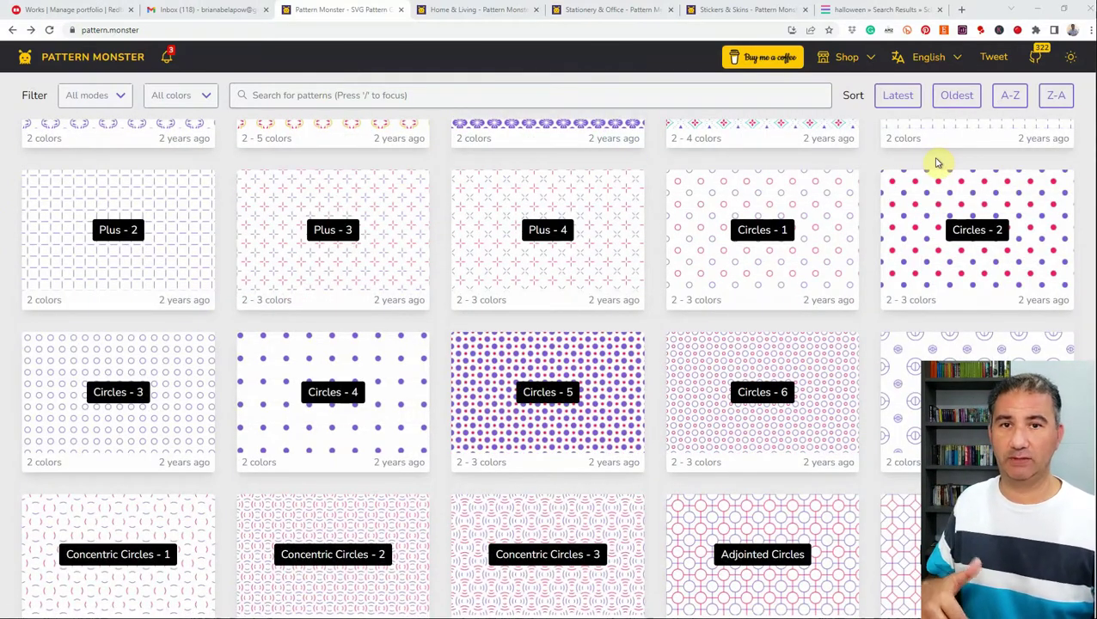
scroll(667, 240, "up", 6)
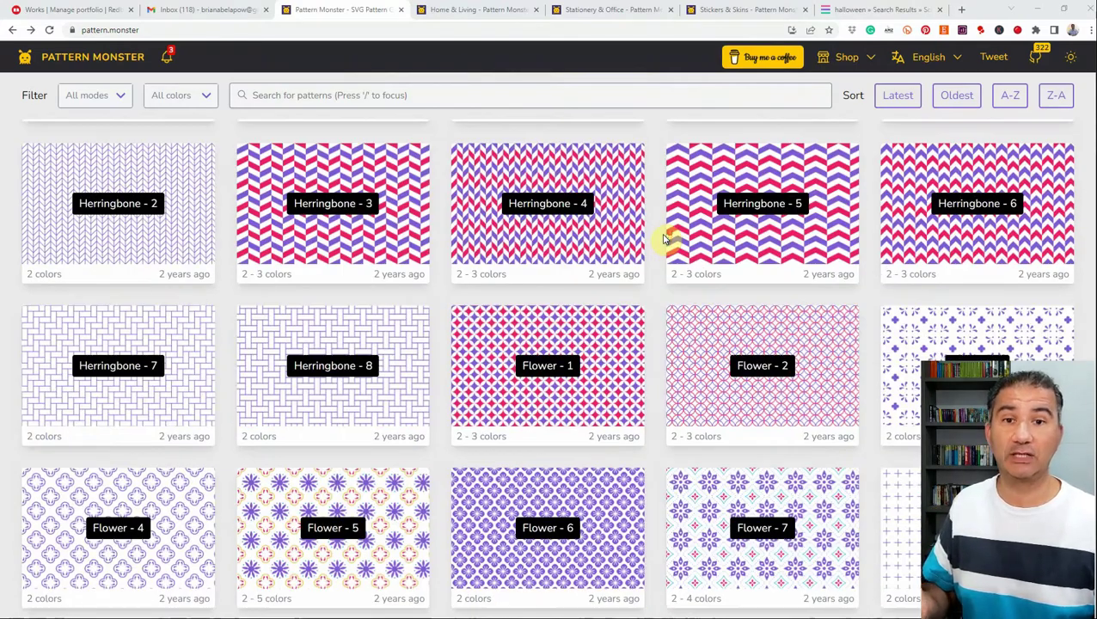
scroll(667, 240, "up", 8)
scroll(375, 256, "down", 1)
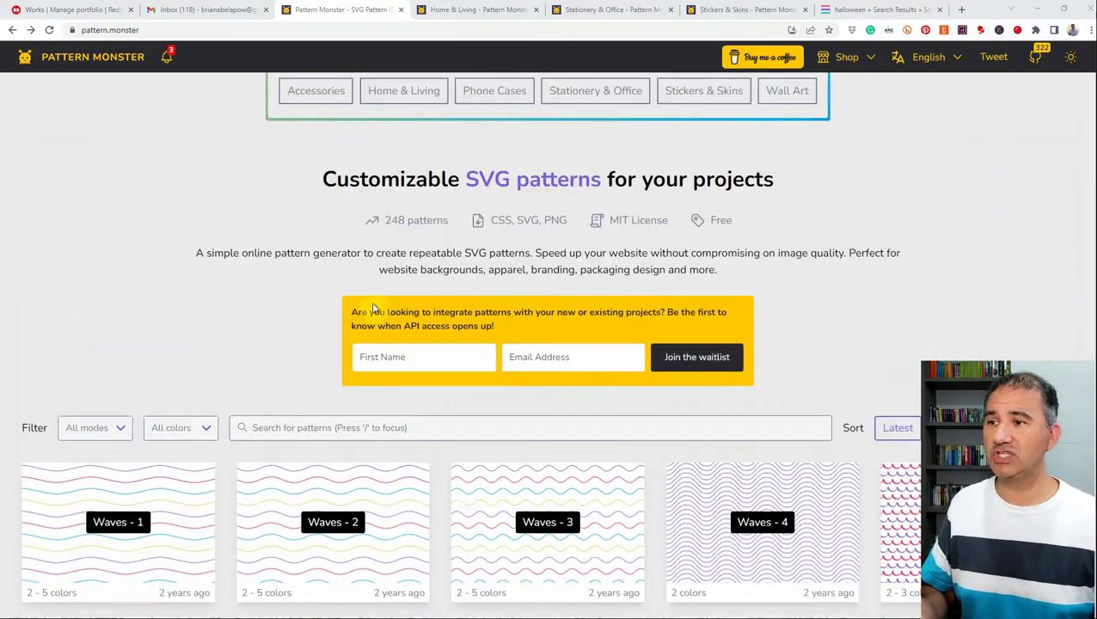
Search the patterns for "hall" and open Halloween Pattern - 2 in the pattern editor.
left_click(416, 428)
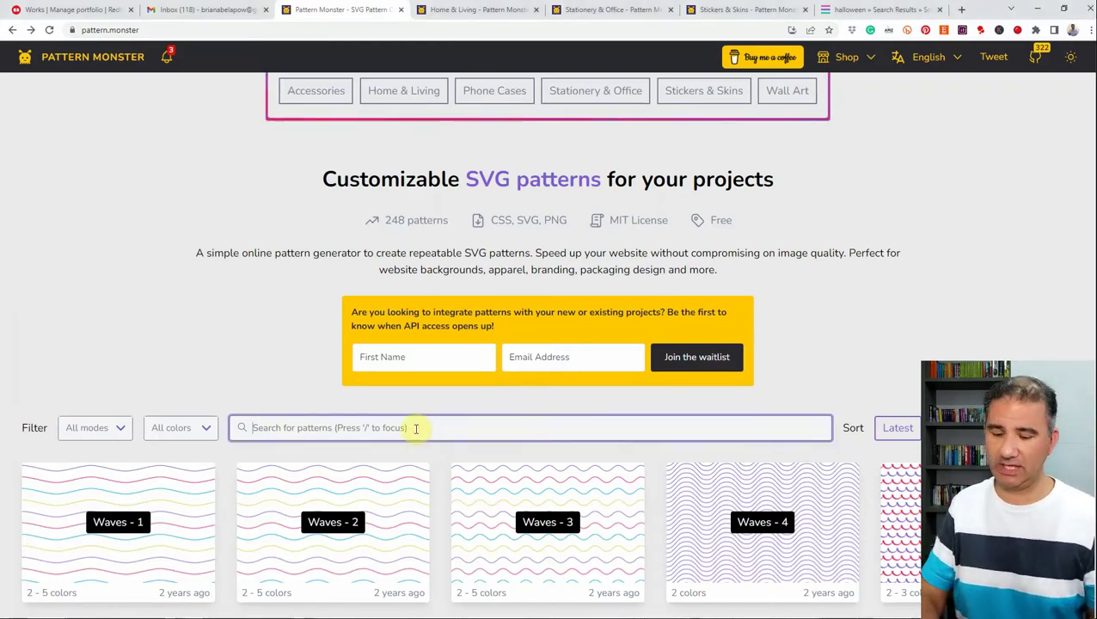
type("hall")
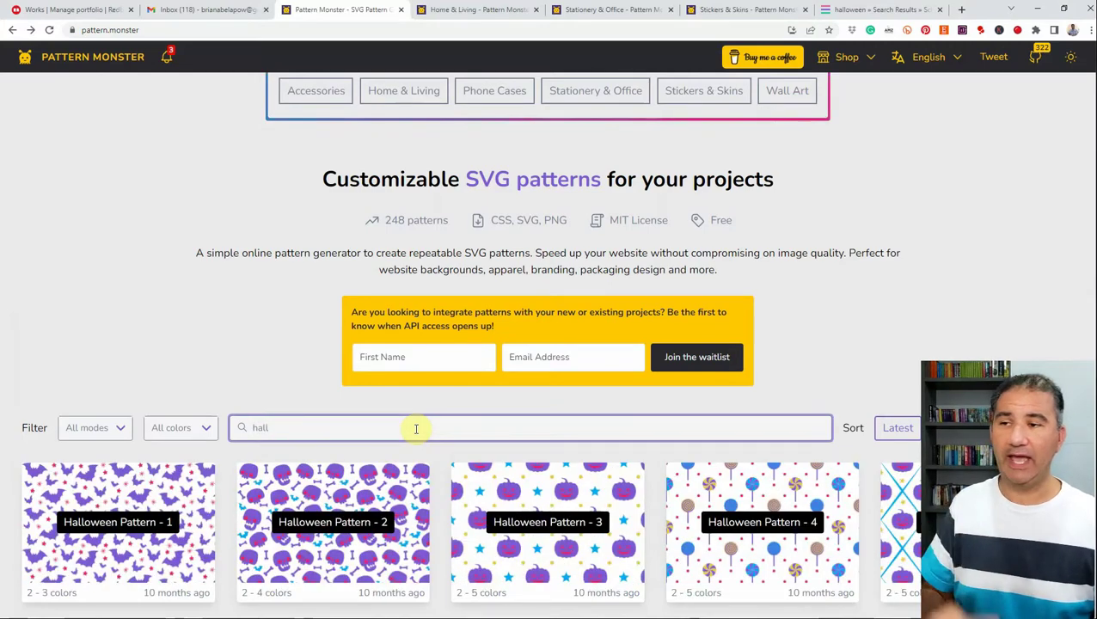
scroll(447, 391, "down", 2)
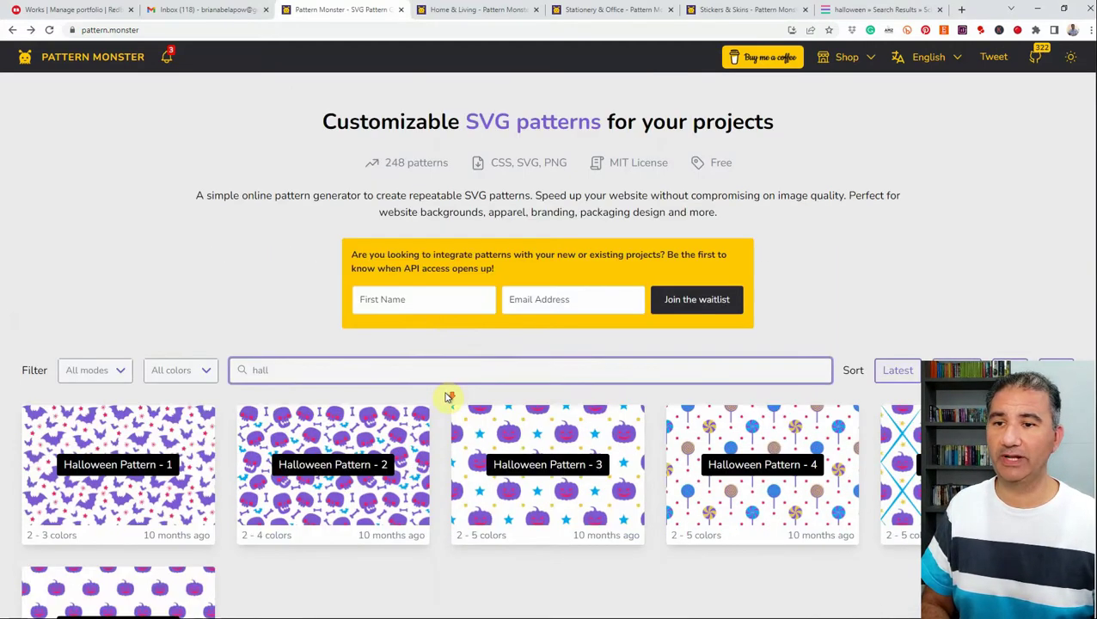
scroll(447, 397, "down", 2)
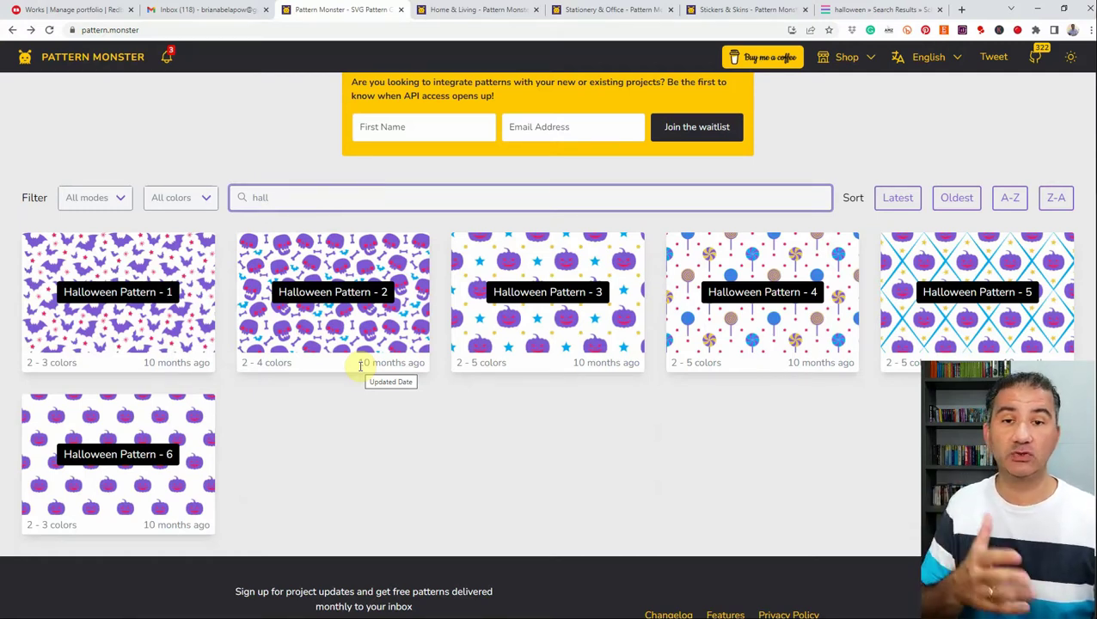
left_click(327, 307)
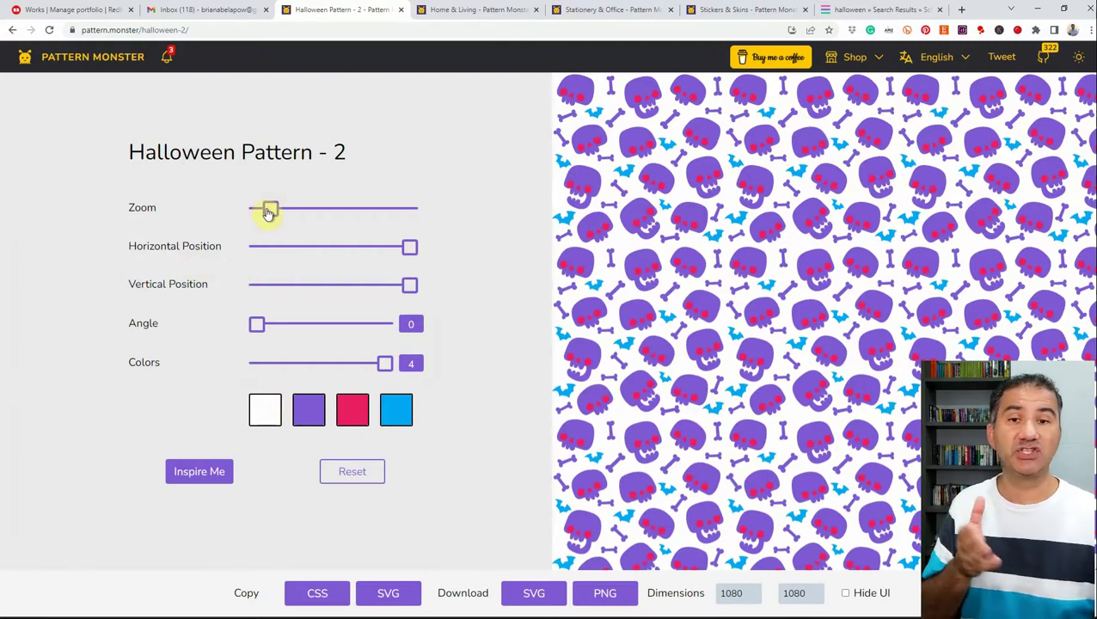
Try the pattern's minimum zoom, restore the scale, and test the horizontal and vertical position settings at their maximum.
mouse_move(270, 212)
left_mouse_down()
mouse_move(342, 211)
mouse_move(259, 211)
left_mouse_up()
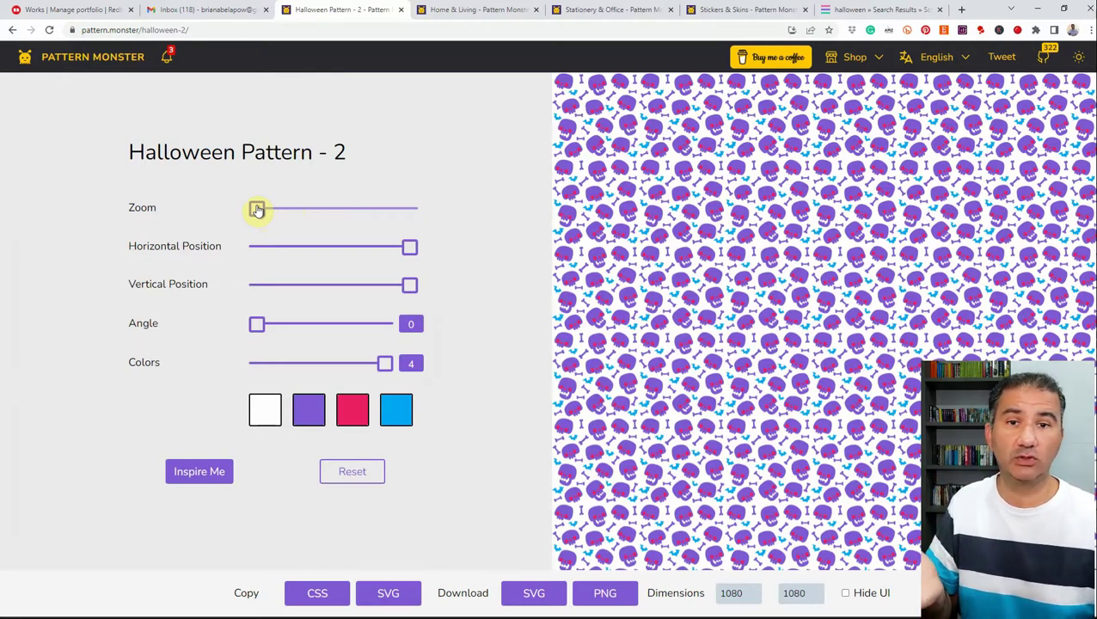
left_click_drag(257, 210, 268, 214)
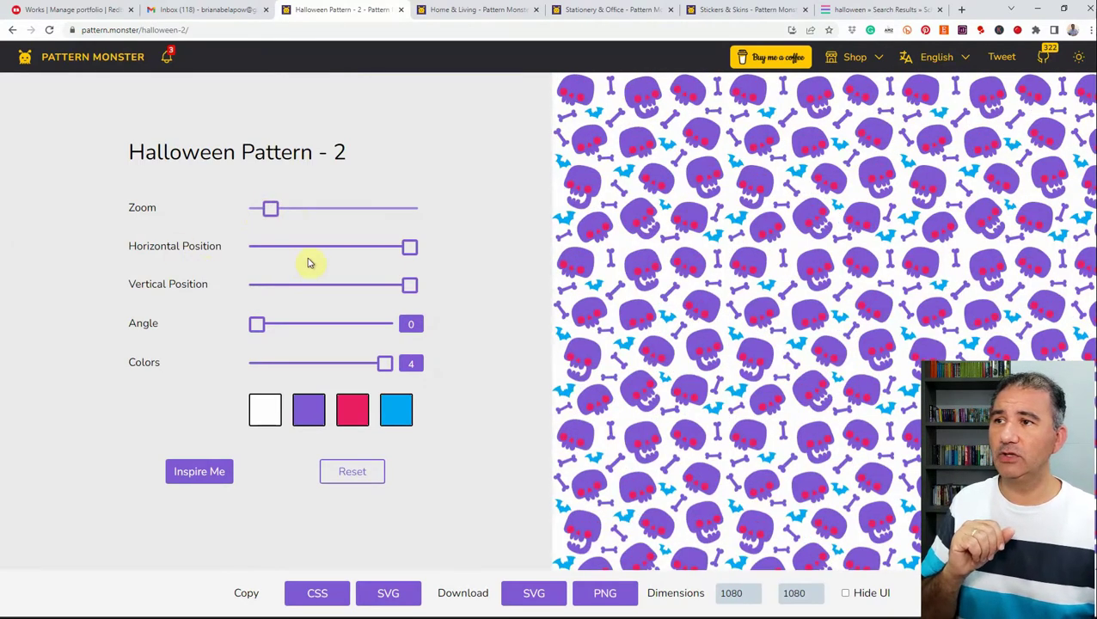
left_click_drag(408, 250, 430, 250)
mouse_move(409, 285)
left_mouse_down()
mouse_move(375, 289)
mouse_move(421, 289)
left_mouse_up()
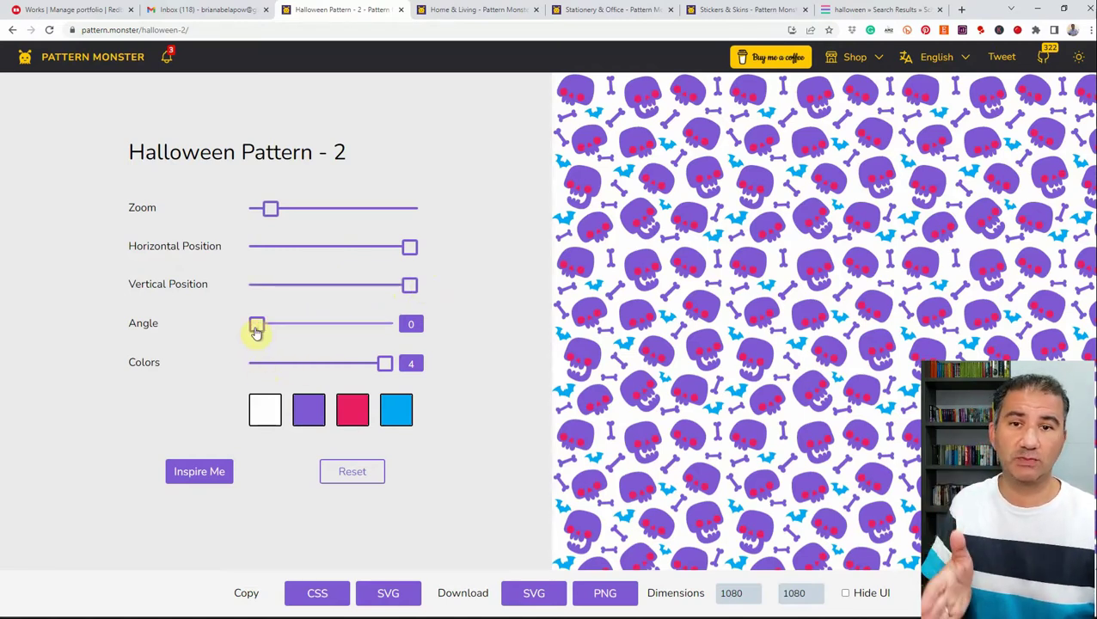
Try pattern angles of 180 and 90, and return the angle to 0.
left_click_drag(257, 332, 407, 345)
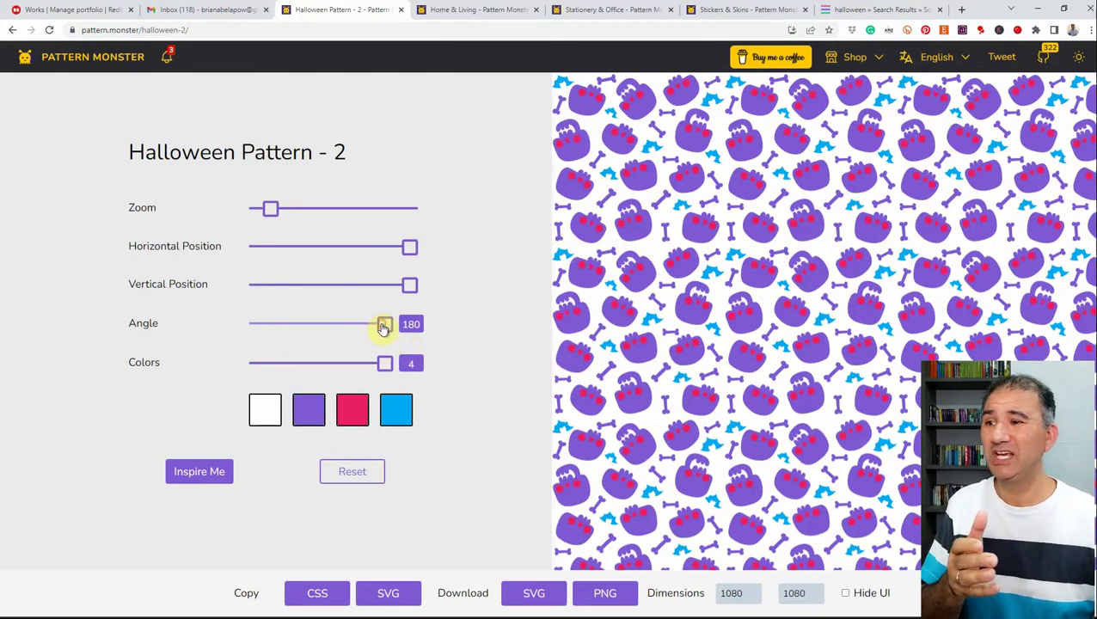
left_click_drag(384, 325, 321, 326)
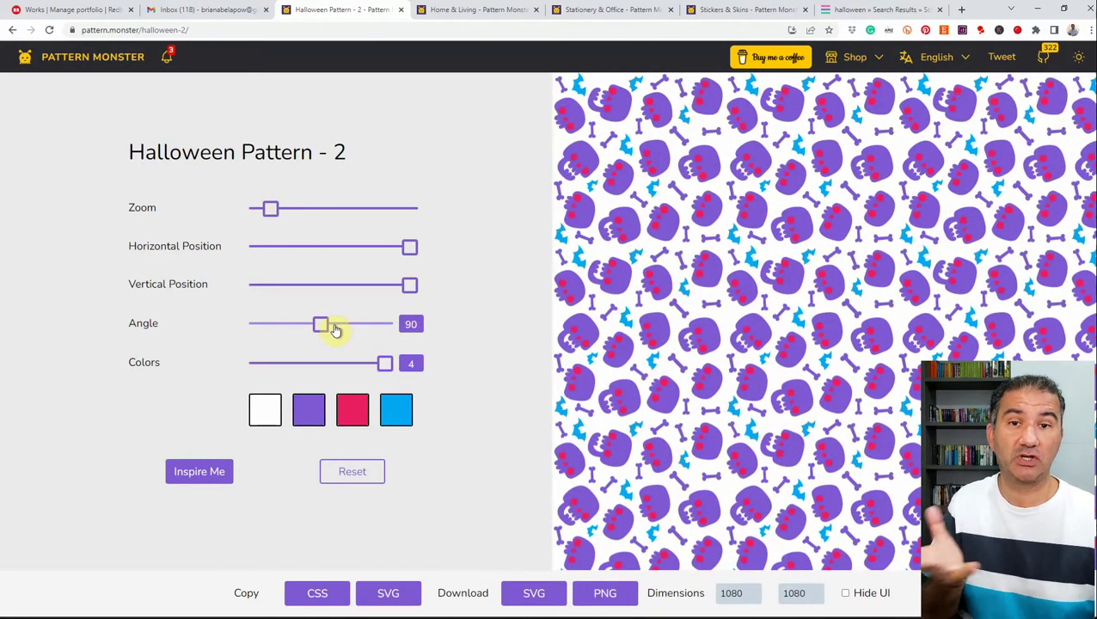
left_click_drag(318, 325, 241, 322)
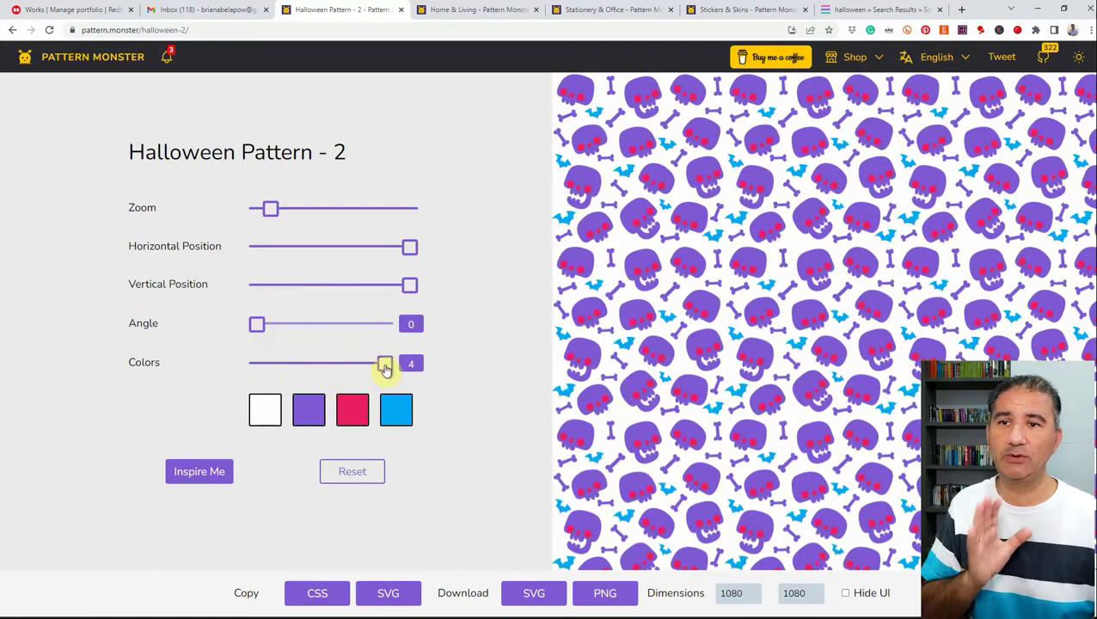
Try the skull pattern with 3 and 2 colors, and return it to 4 colors.
left_click_drag(385, 368, 342, 368)
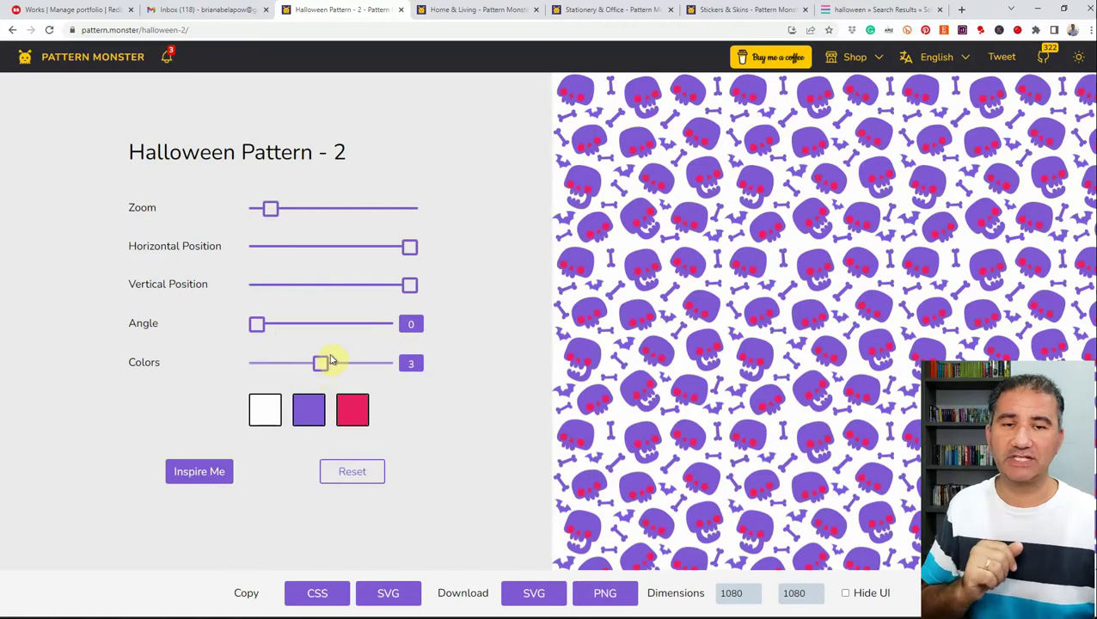
left_click(269, 365)
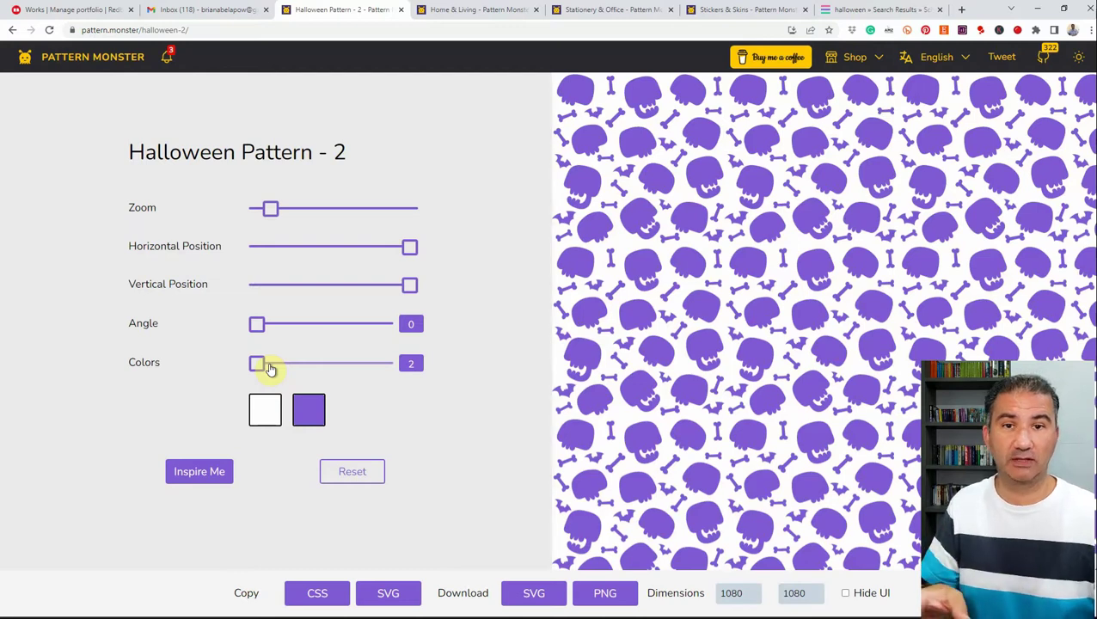
left_click(335, 364)
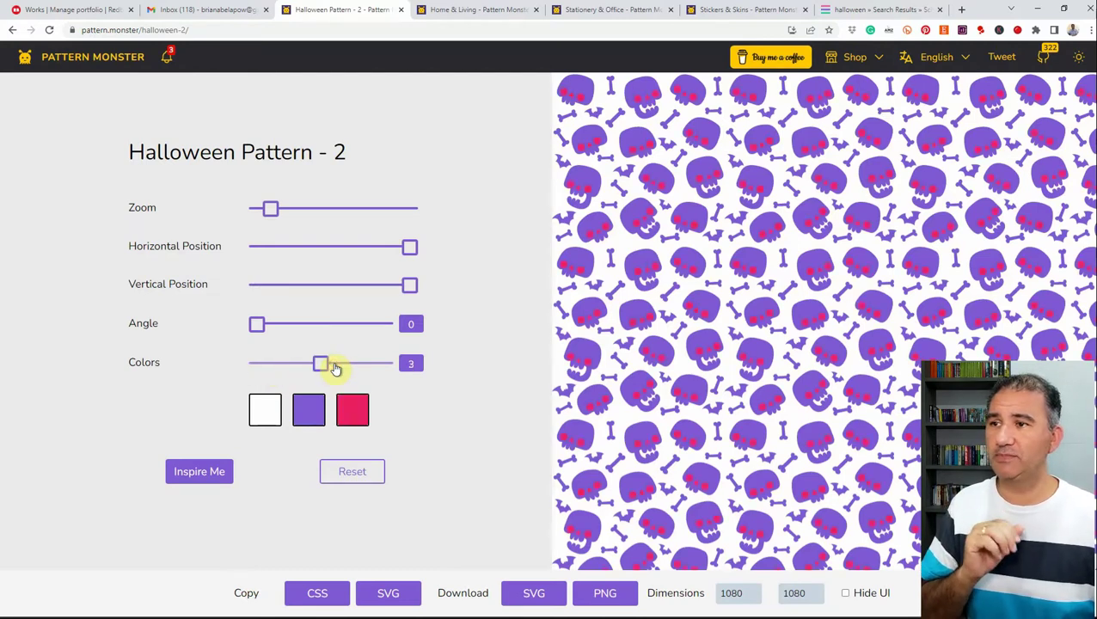
left_click(366, 368)
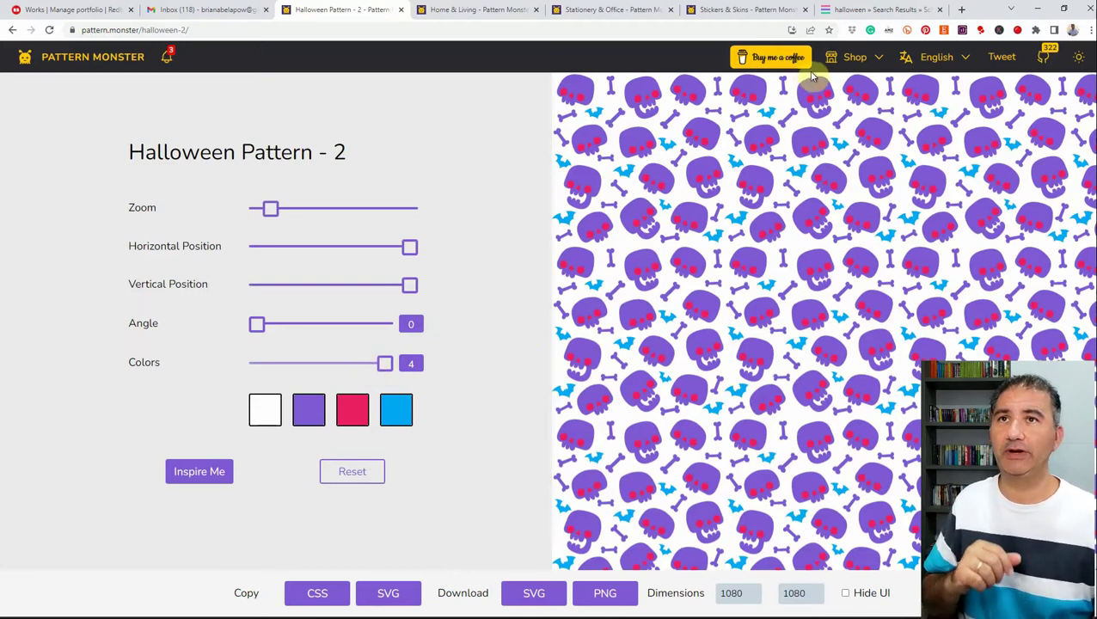
Switch to the SchemeColor search results for halloween and look through the first page of color palettes.
left_click(853, 10)
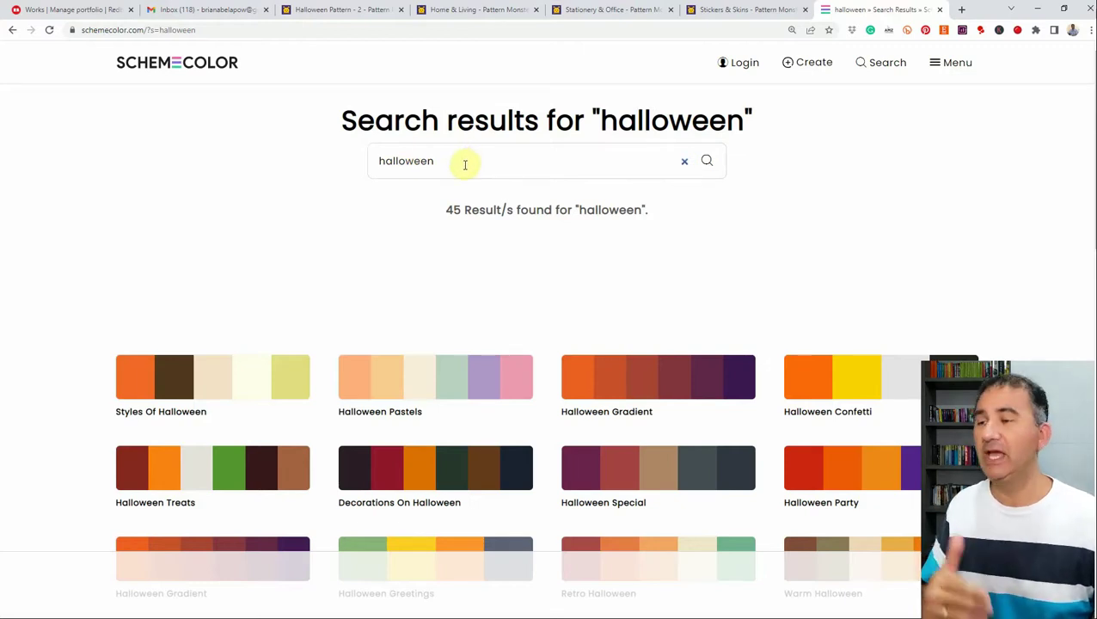
scroll(775, 237, "down", 2)
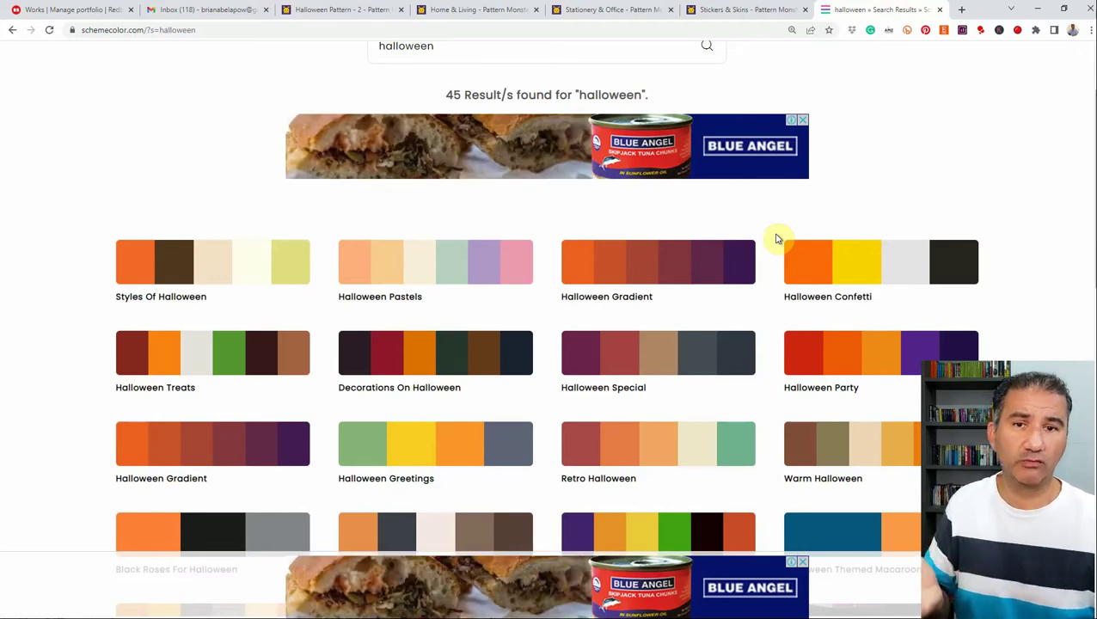
scroll(777, 238, "down", 1)
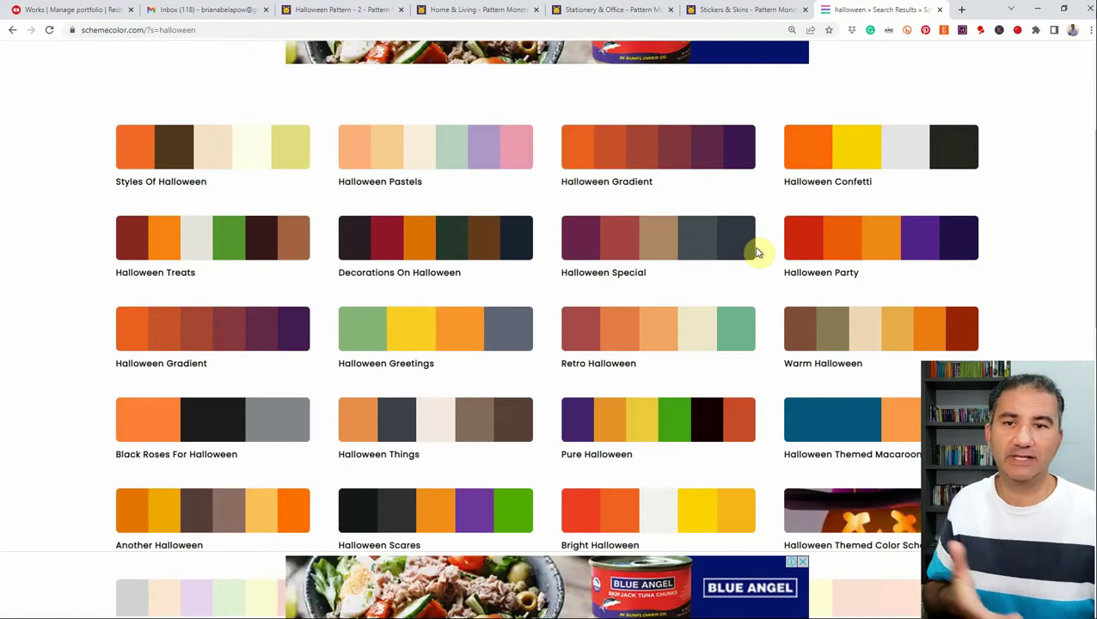
scroll(757, 251, "down", 3)
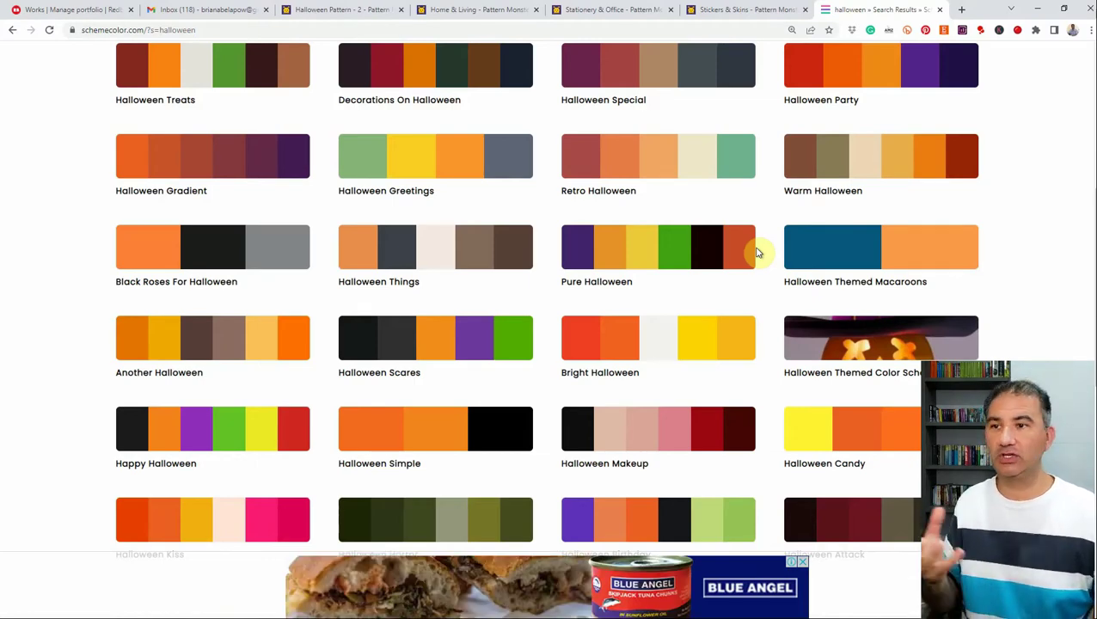
scroll(756, 252, "down", 2)
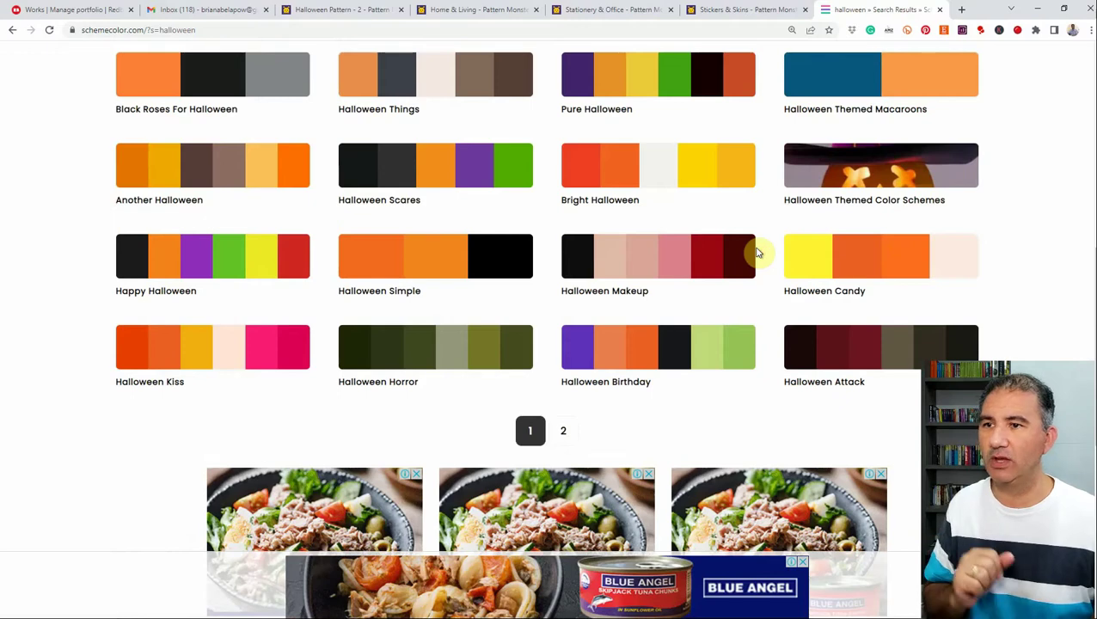
Look through the second page of halloween color palettes.
left_click(565, 432)
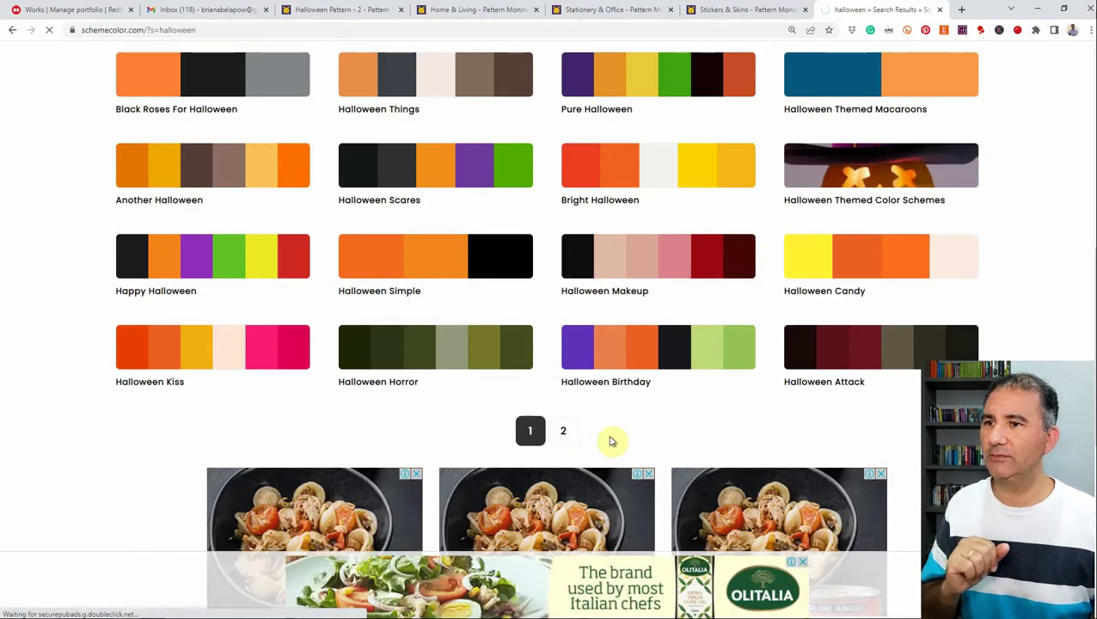
scroll(564, 430, "down", 2)
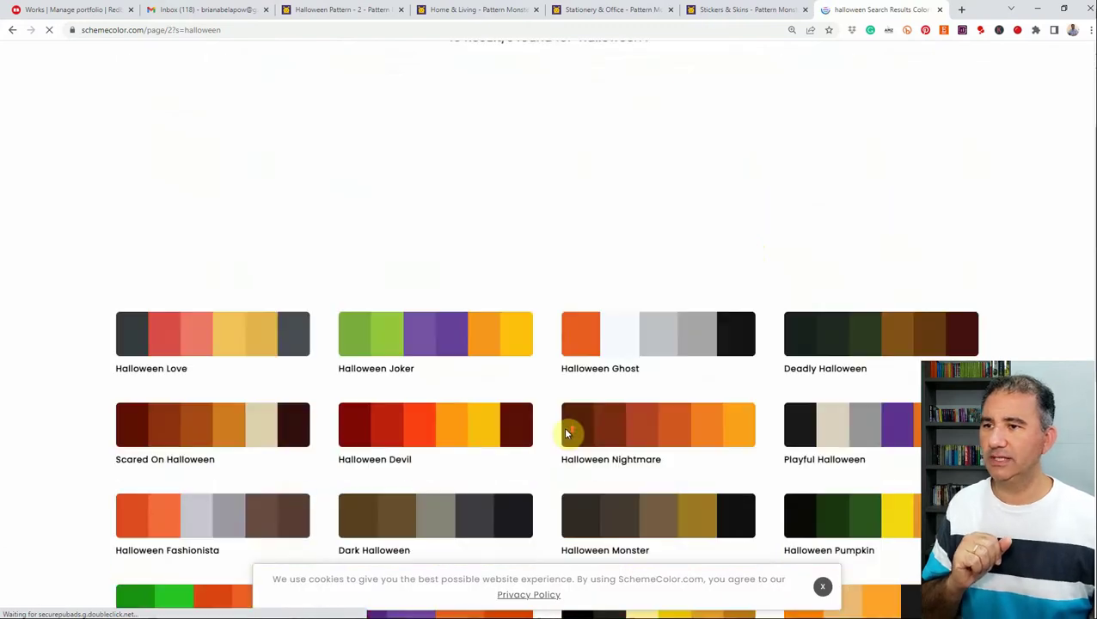
scroll(565, 434, "down", 3)
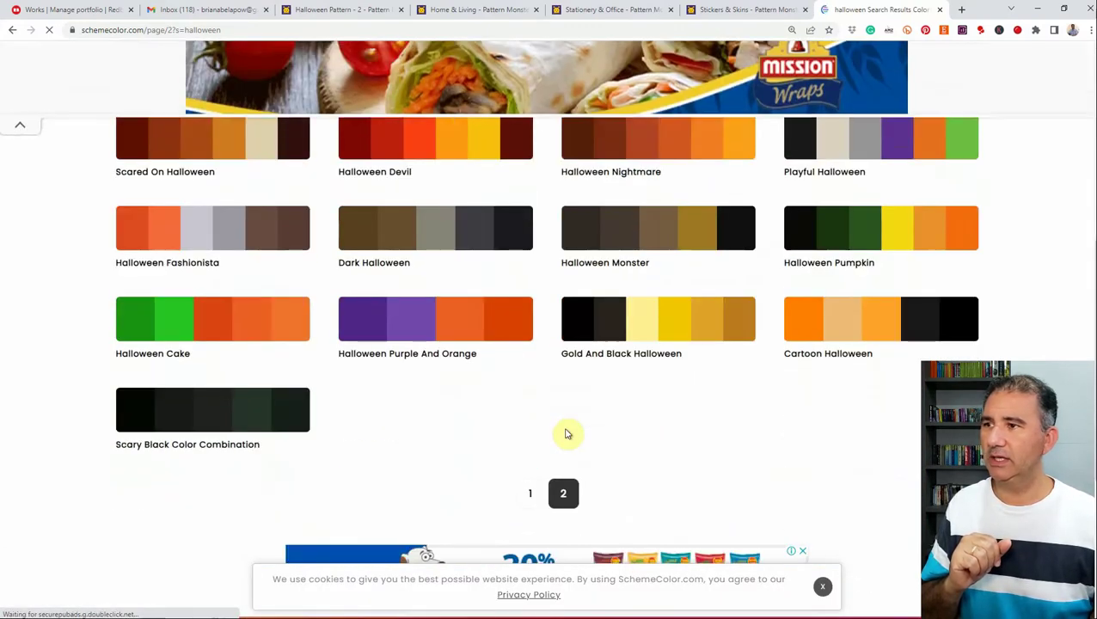
scroll(569, 433, "up", 2)
scroll(570, 433, "down", 2)
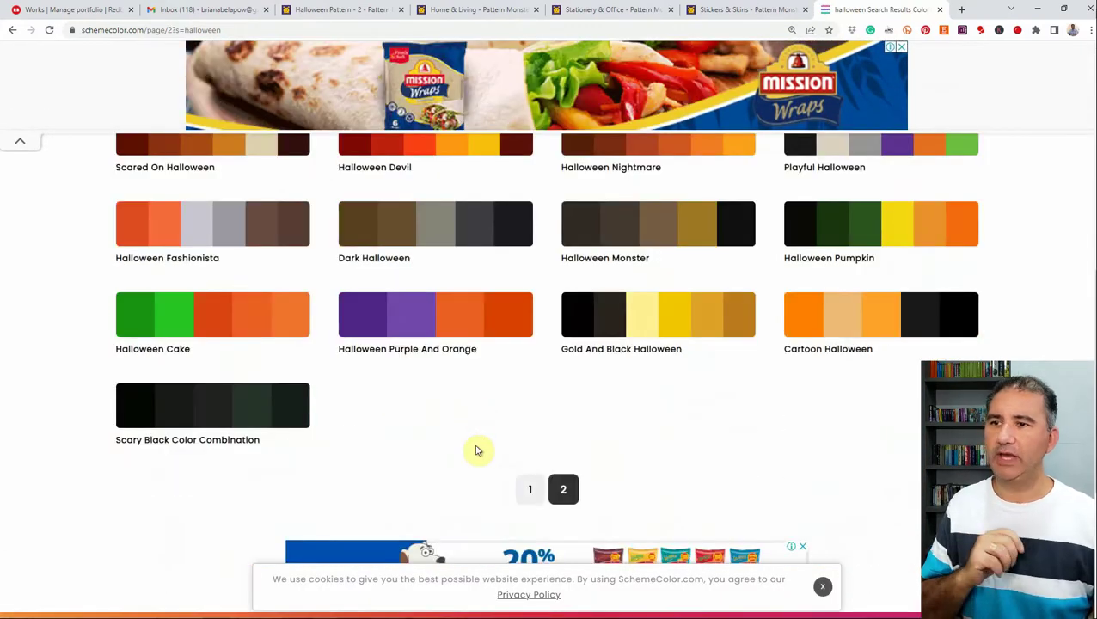
Return to the first page of halloween palettes, dismissing the ad, and open the Halloween Treats color scheme.
left_click(530, 495)
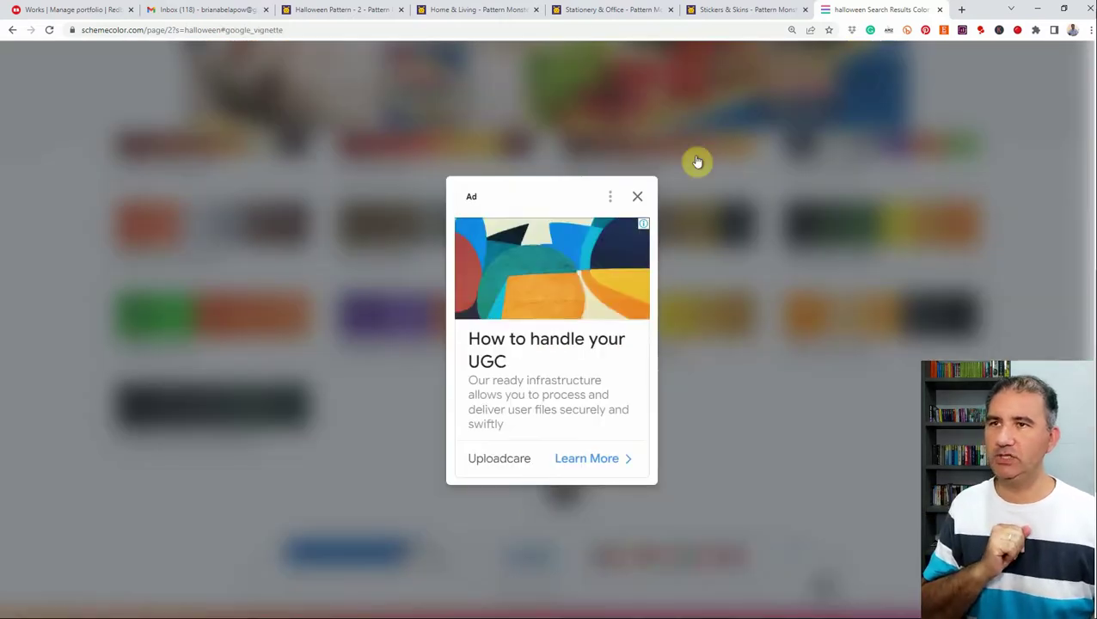
left_click(637, 197)
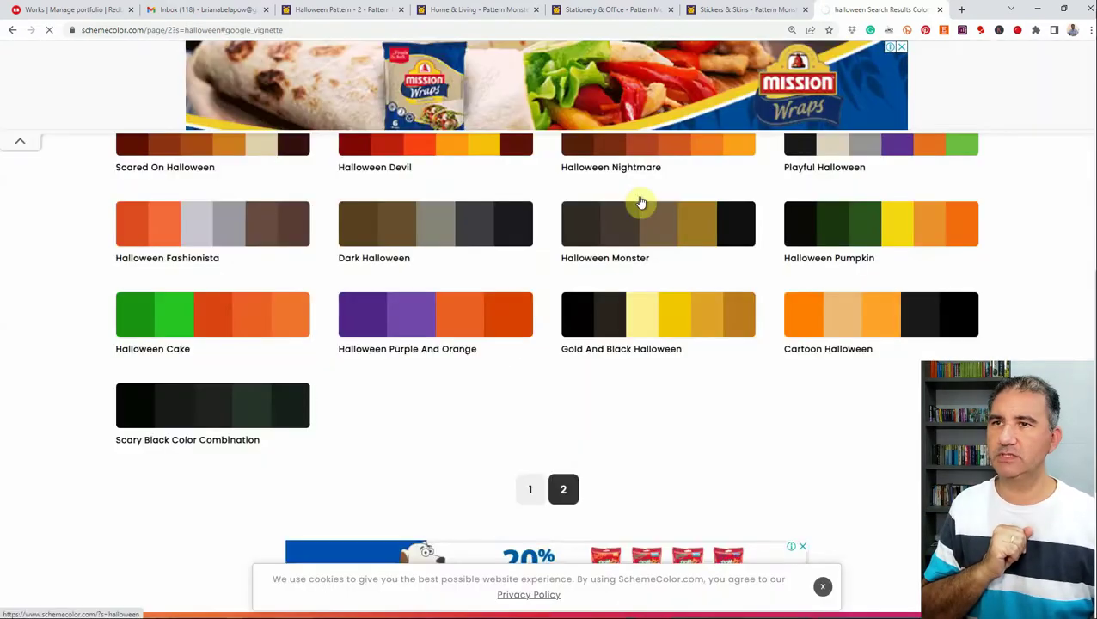
scroll(542, 253, "up", 2)
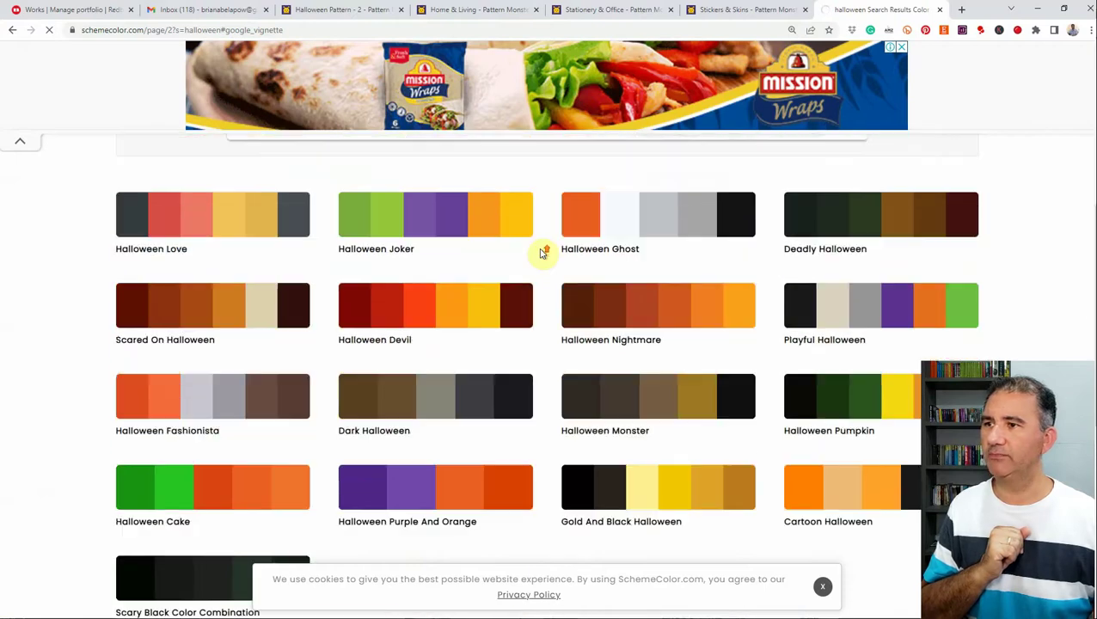
scroll(542, 252, "down", 1)
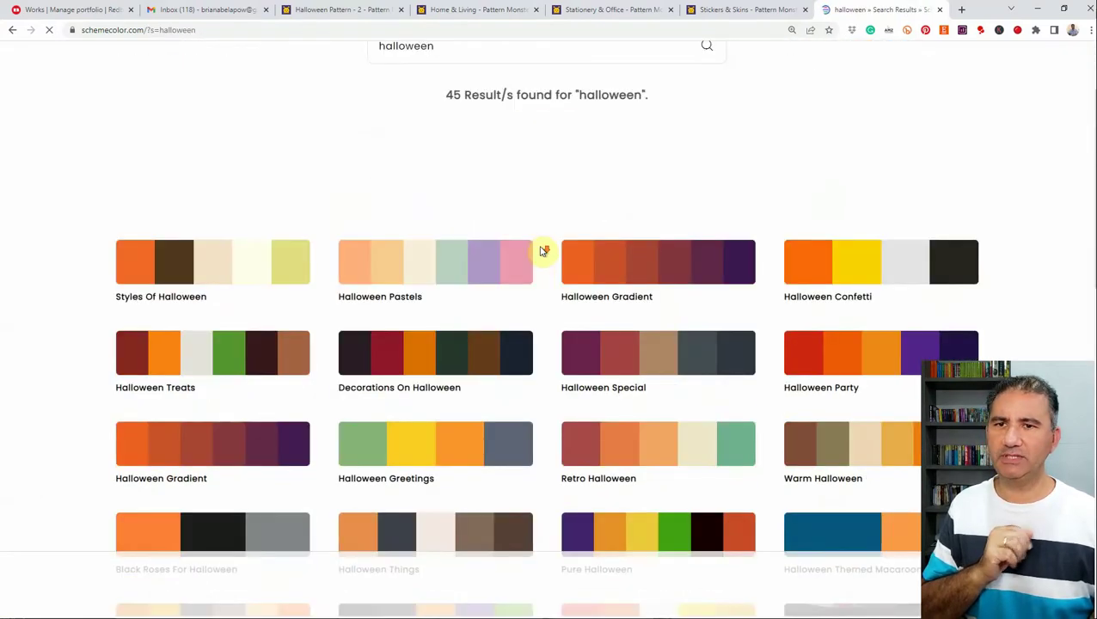
scroll(542, 252, "down", 2)
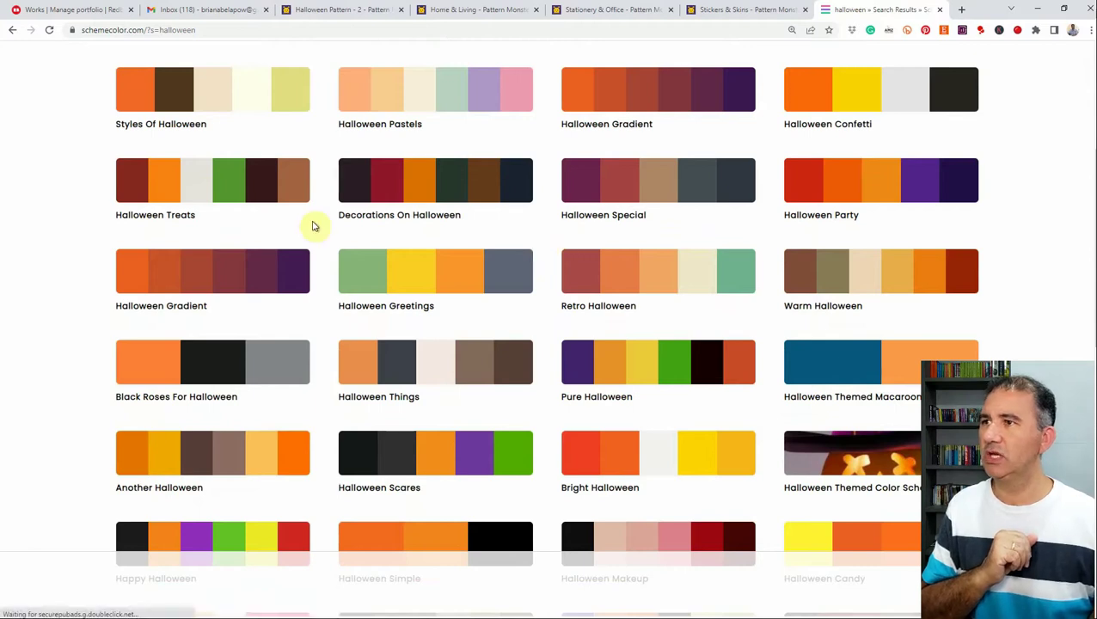
left_click(145, 218)
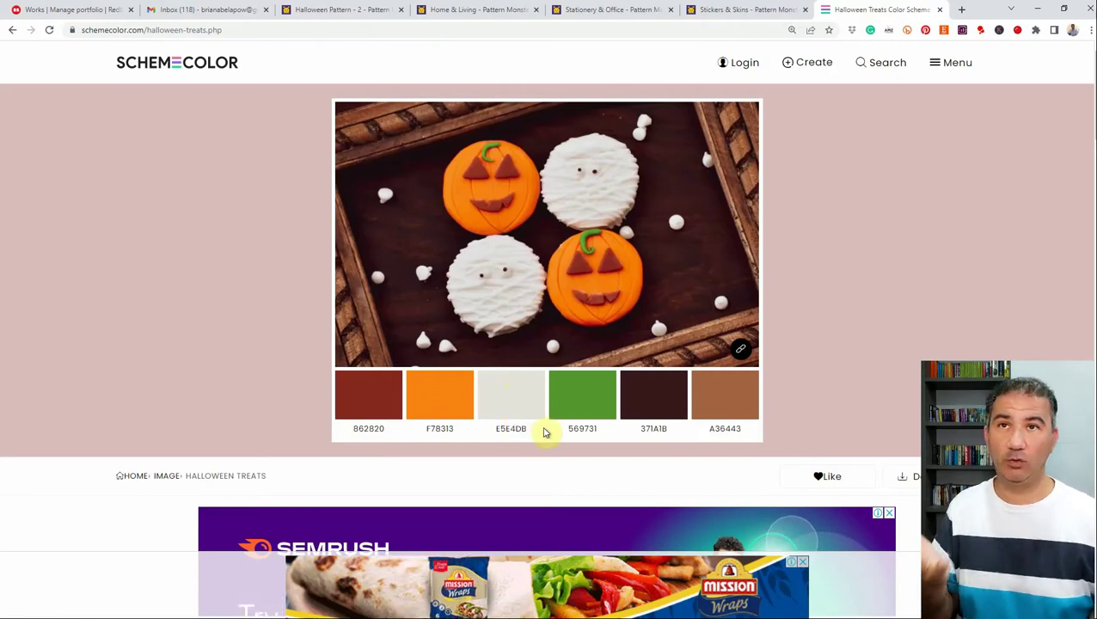
Look through the Image Colors collection of palettes, and reopen the Halloween Treats scheme from the halloween search results.
left_click(949, 64)
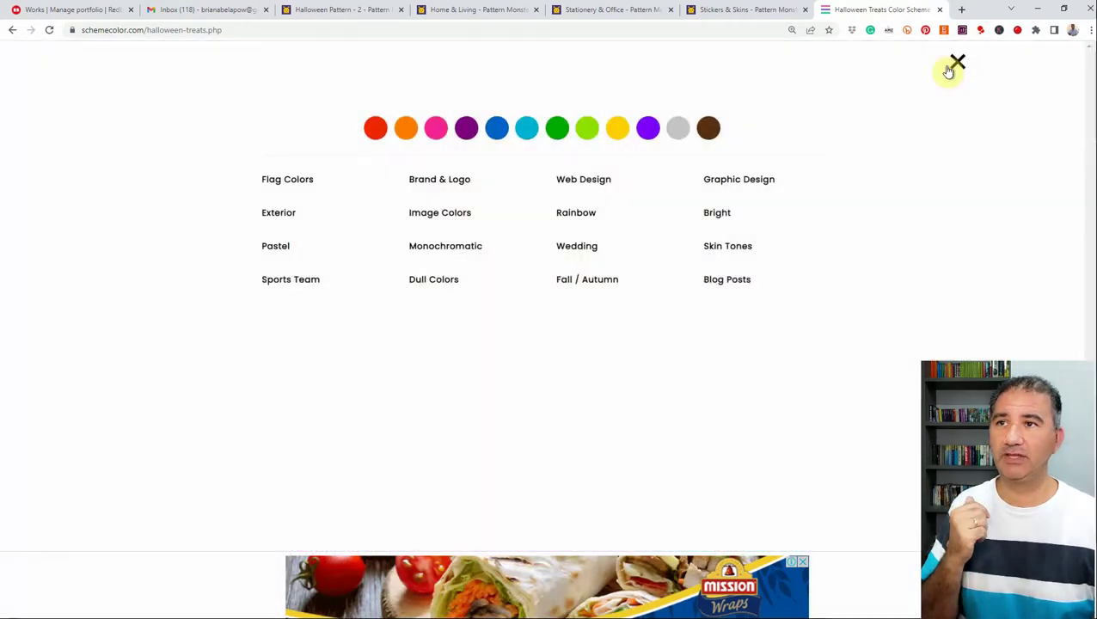
left_click(433, 220)
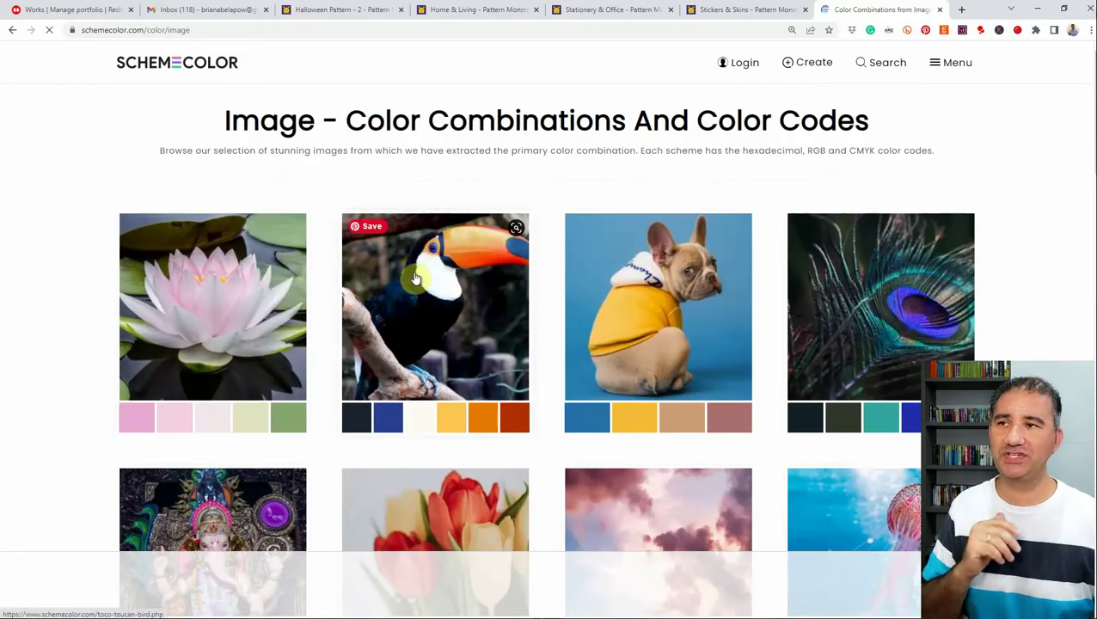
scroll(481, 258, "down", 3)
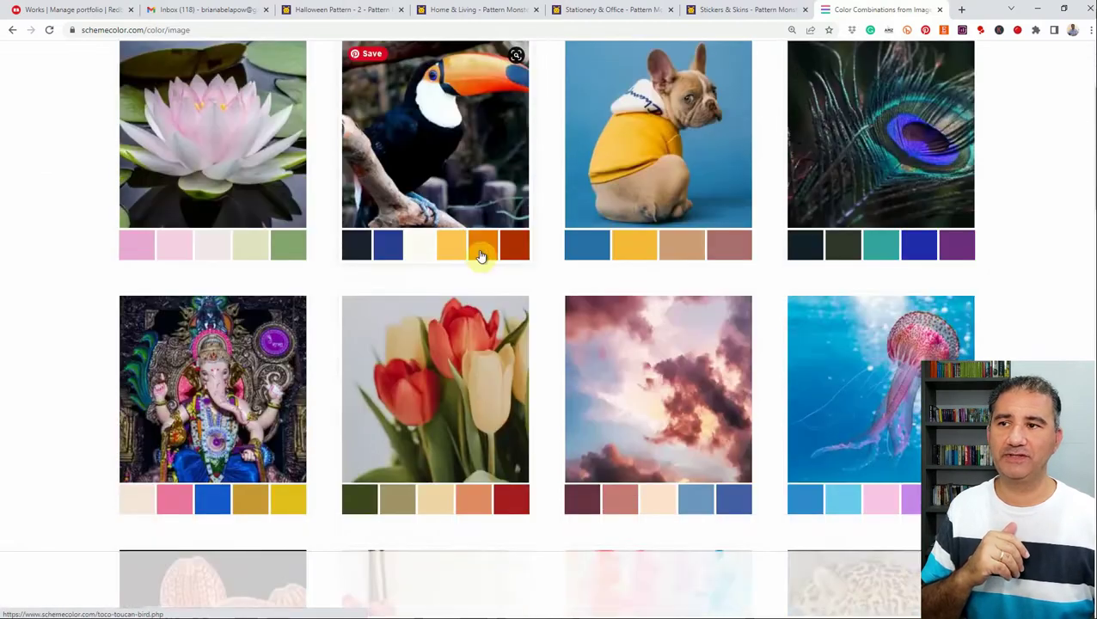
scroll(481, 255, "down", 4)
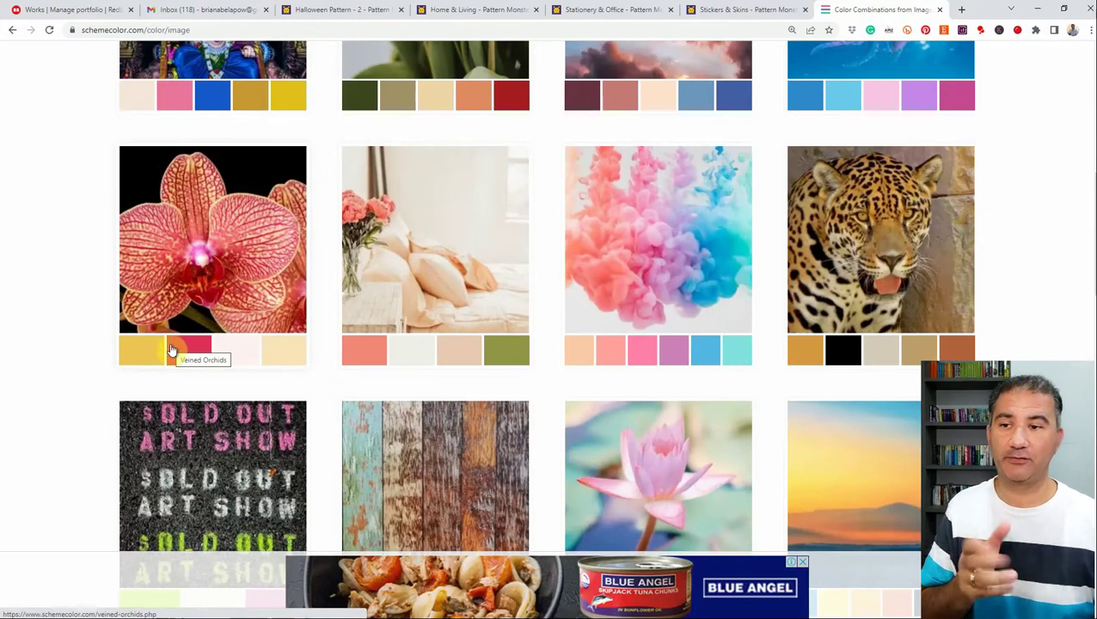
left_click(14, 30)
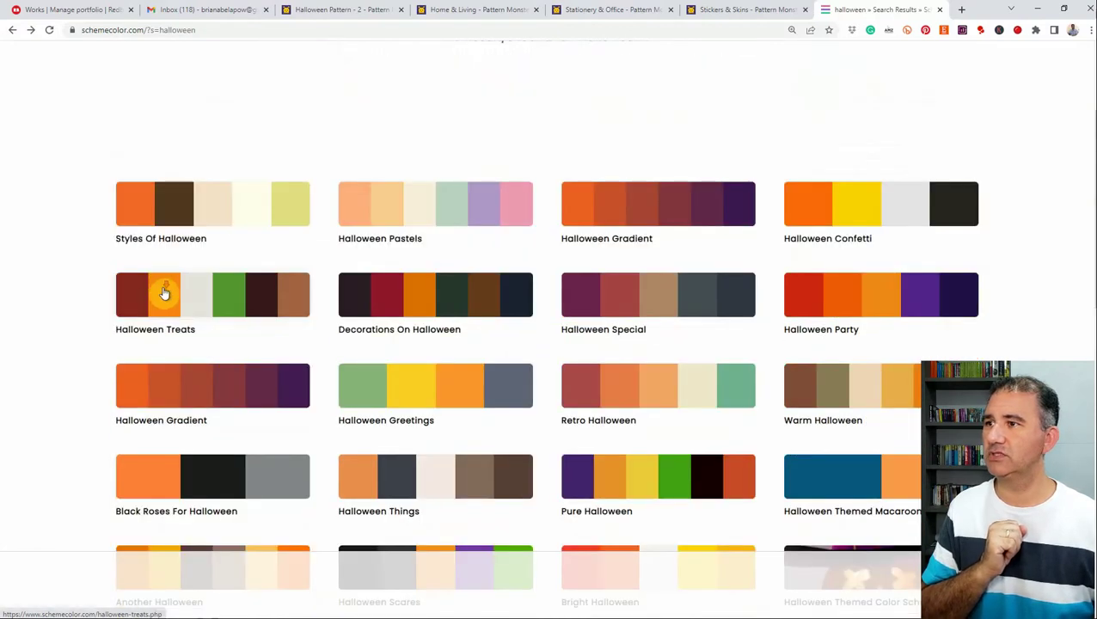
left_click(191, 299)
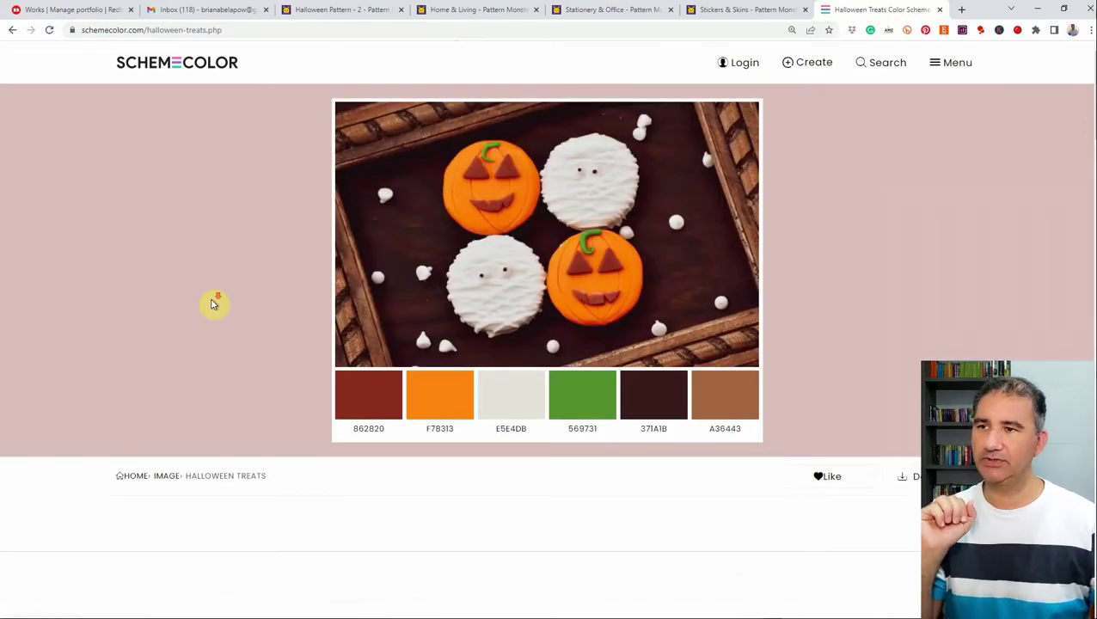
Copy the dark red code 862820 from Halloween Treats and apply it to the first color of the Pattern Monster skull pattern.
scroll(213, 305, "down", 1)
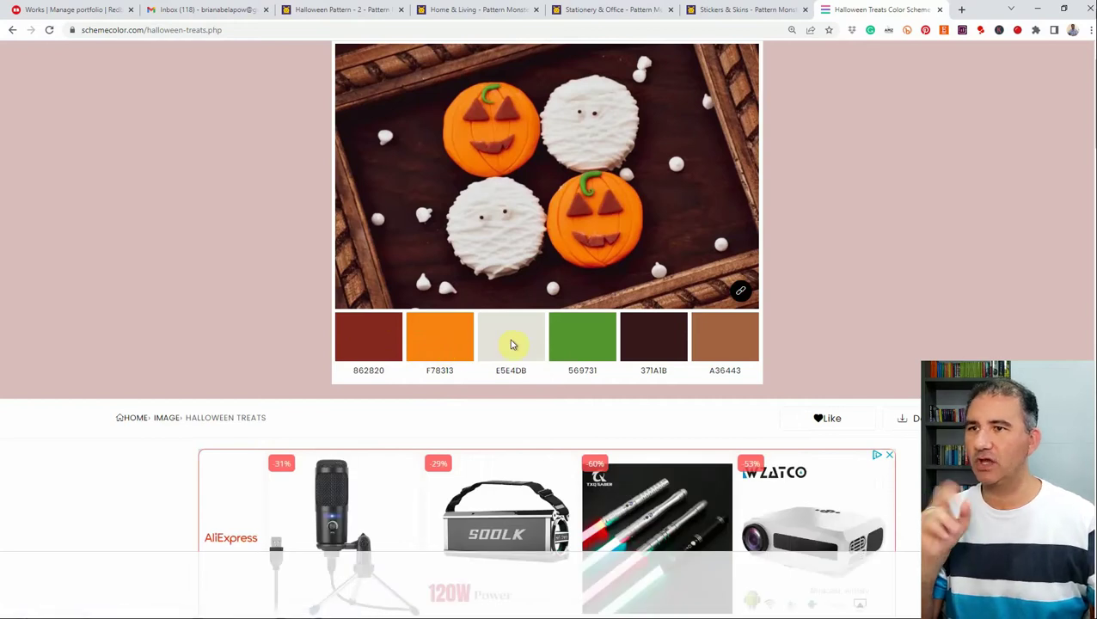
double_click(362, 372)
key("ctrl+c")
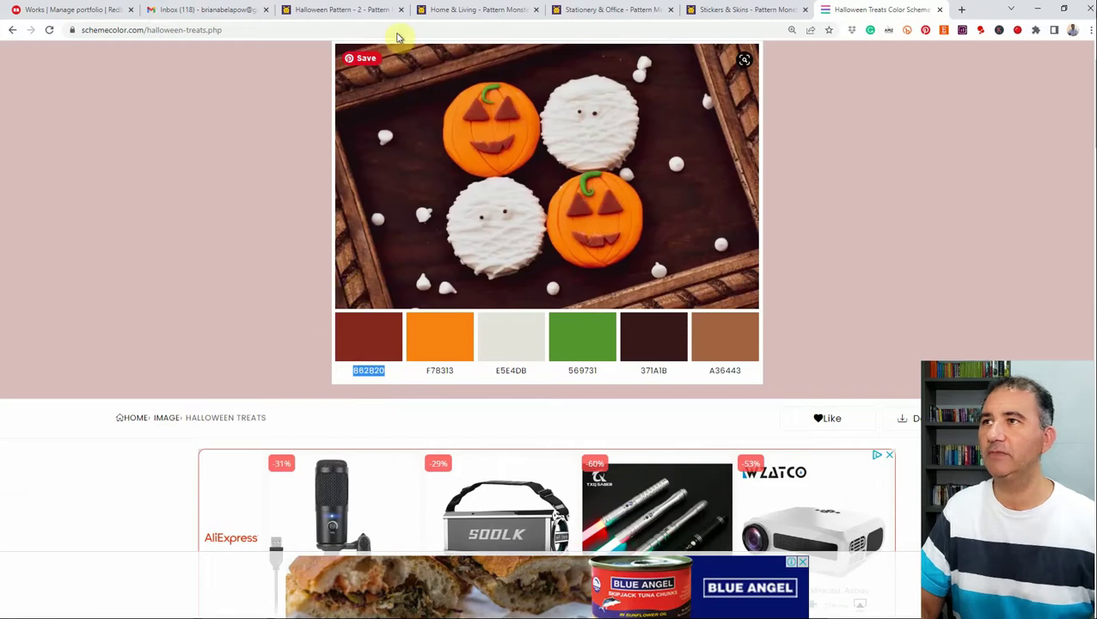
left_click(318, 16)
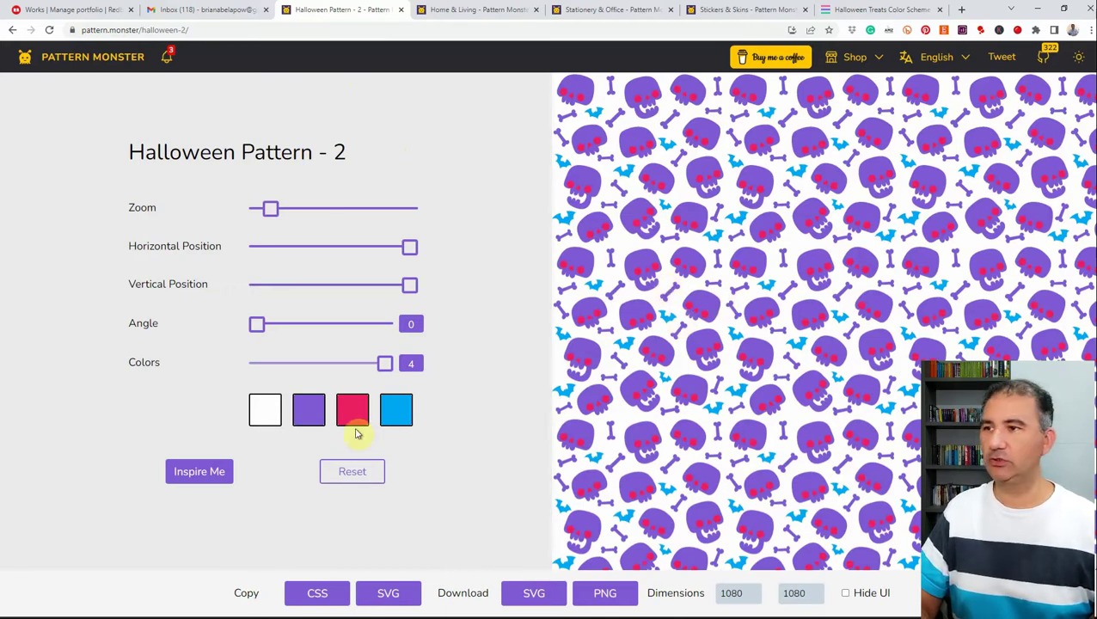
left_click(268, 417)
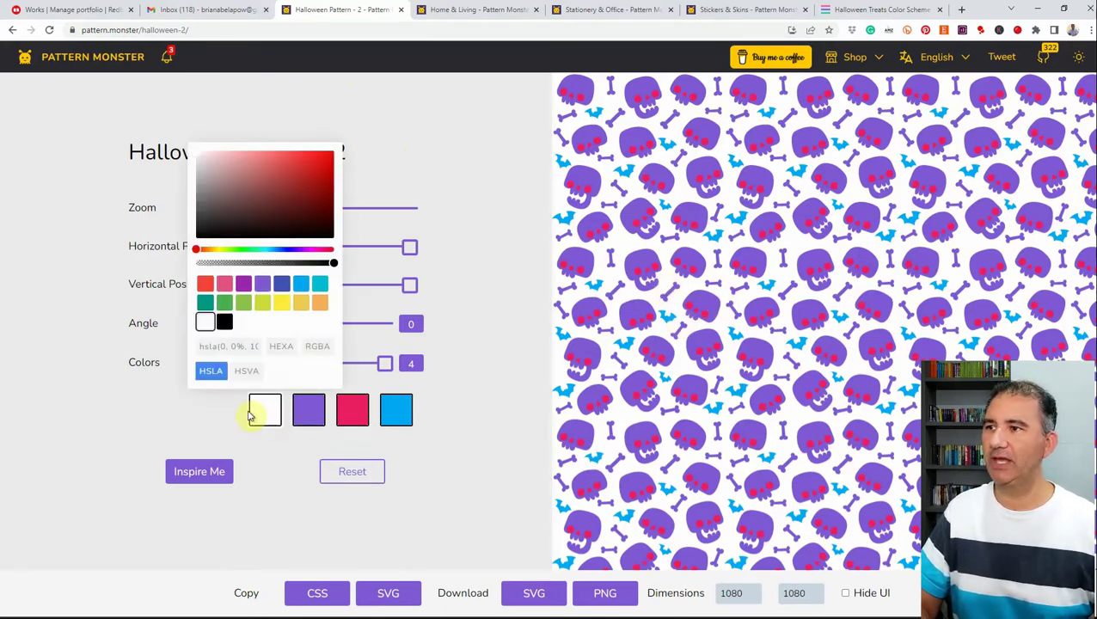
left_click(223, 345)
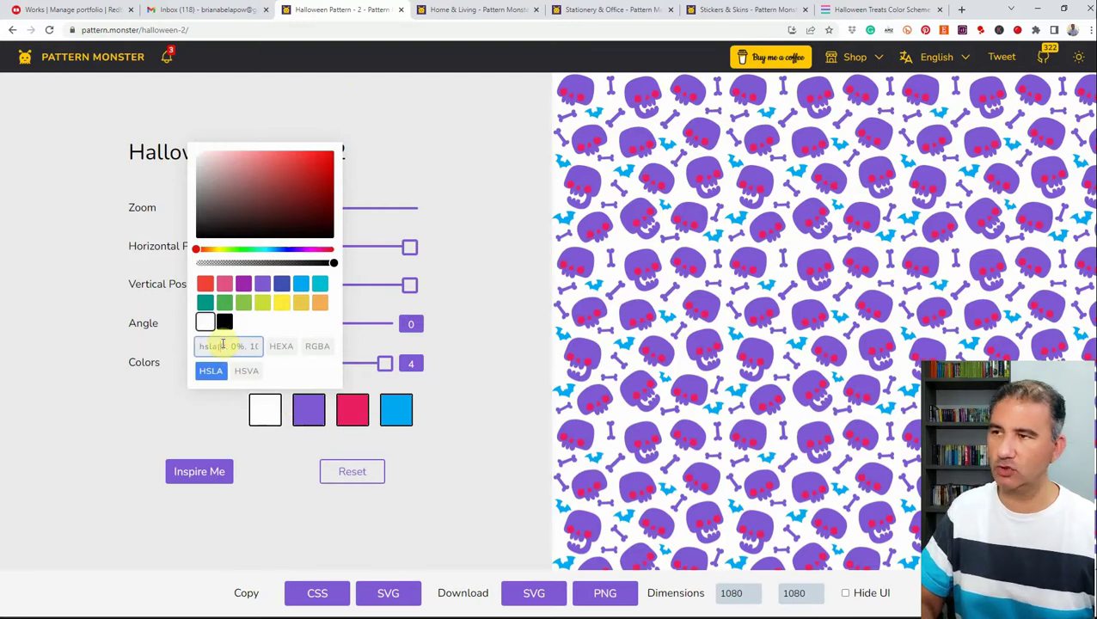
key("ctrl+a")
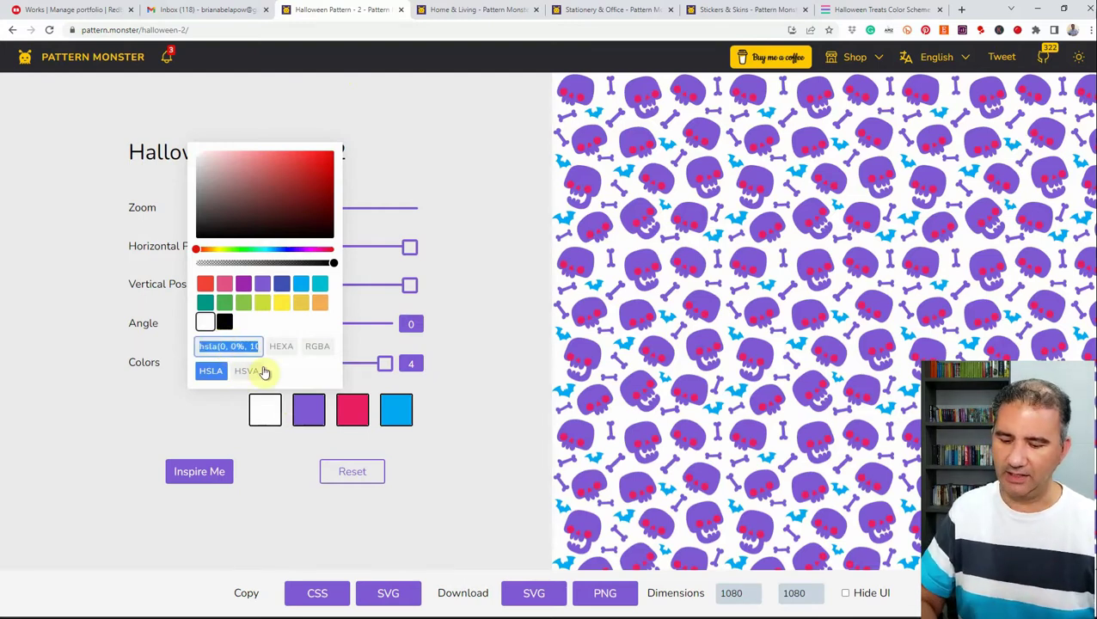
key("ctrl+v")
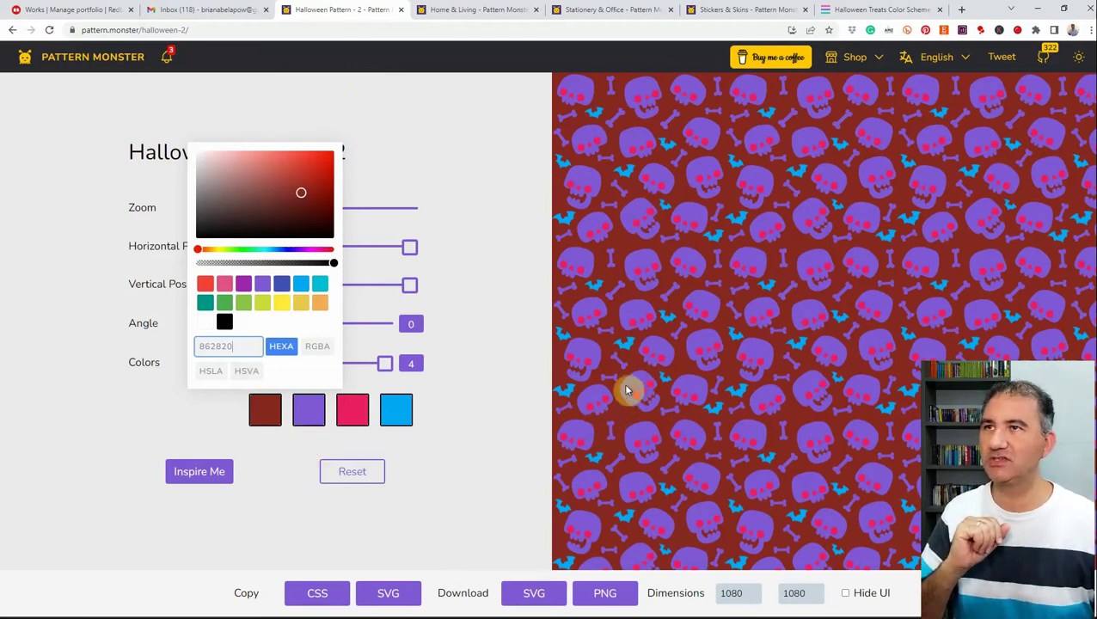
Copy the off-white code E5E4DB from the SchemeColor palette and apply it to the skull pattern's second color in Pattern Monster.
left_click(878, 9)
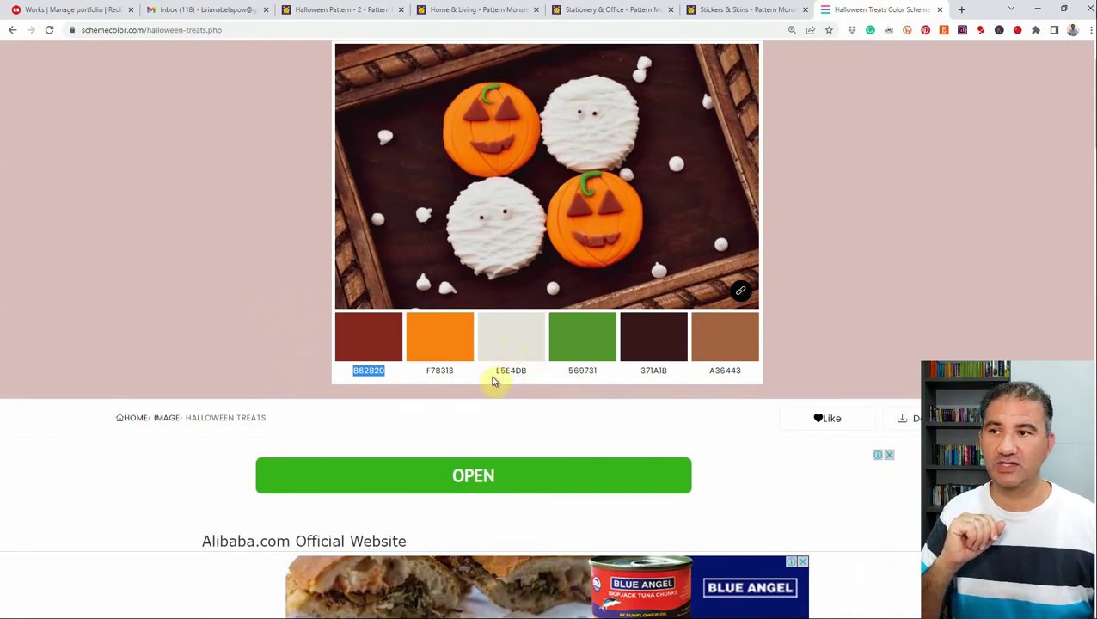
left_click_drag(492, 372, 528, 379)
key("ctrl+c")
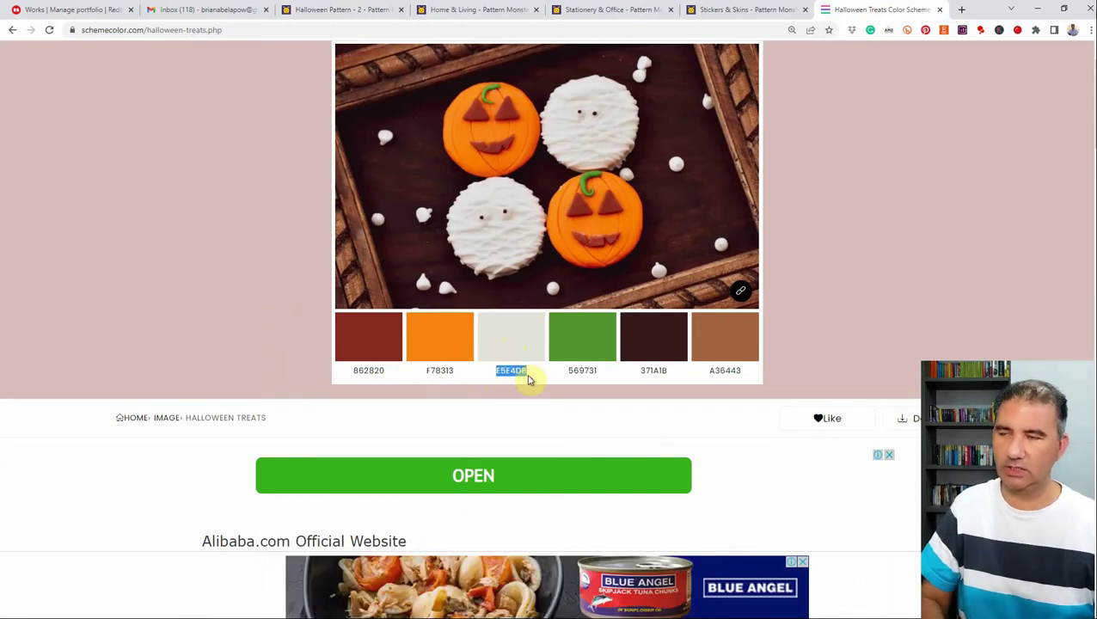
left_click(362, 10)
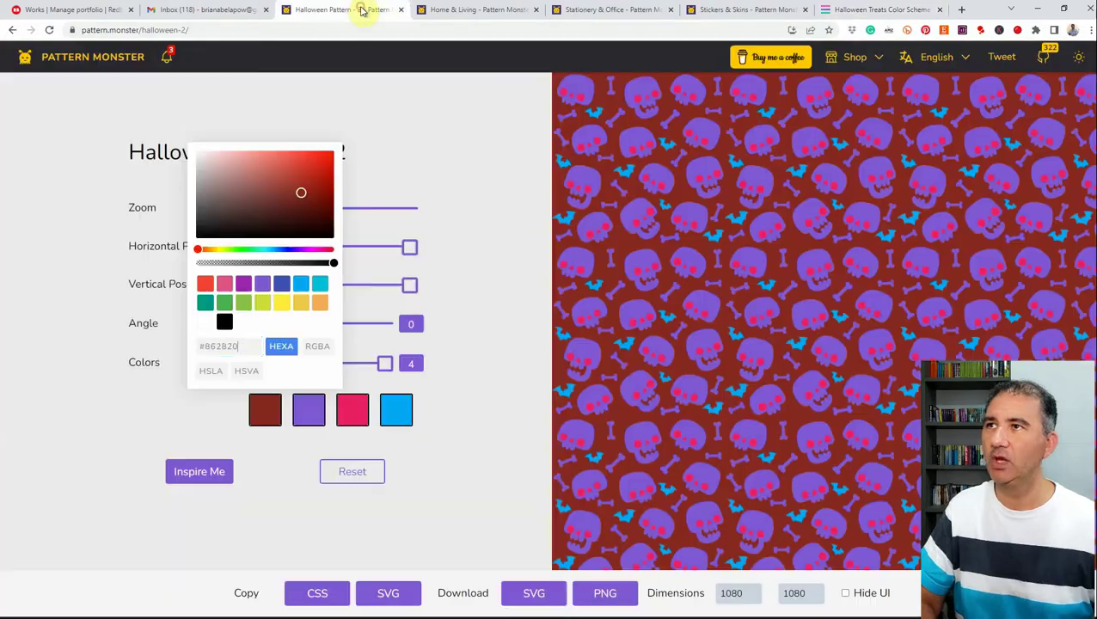
left_click(307, 412)
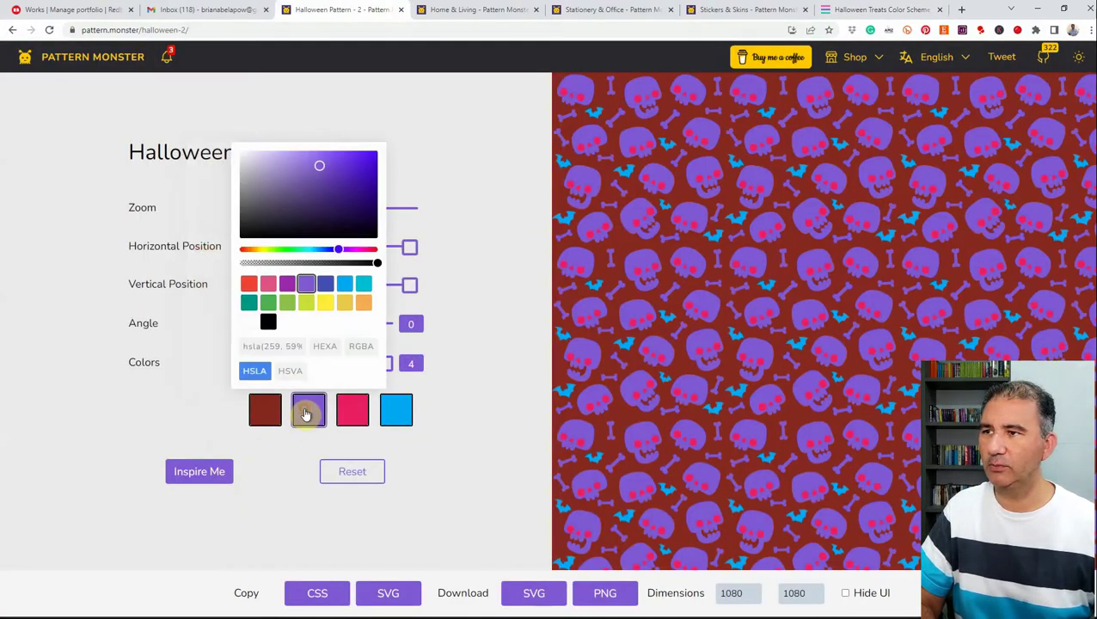
triple_click(281, 346)
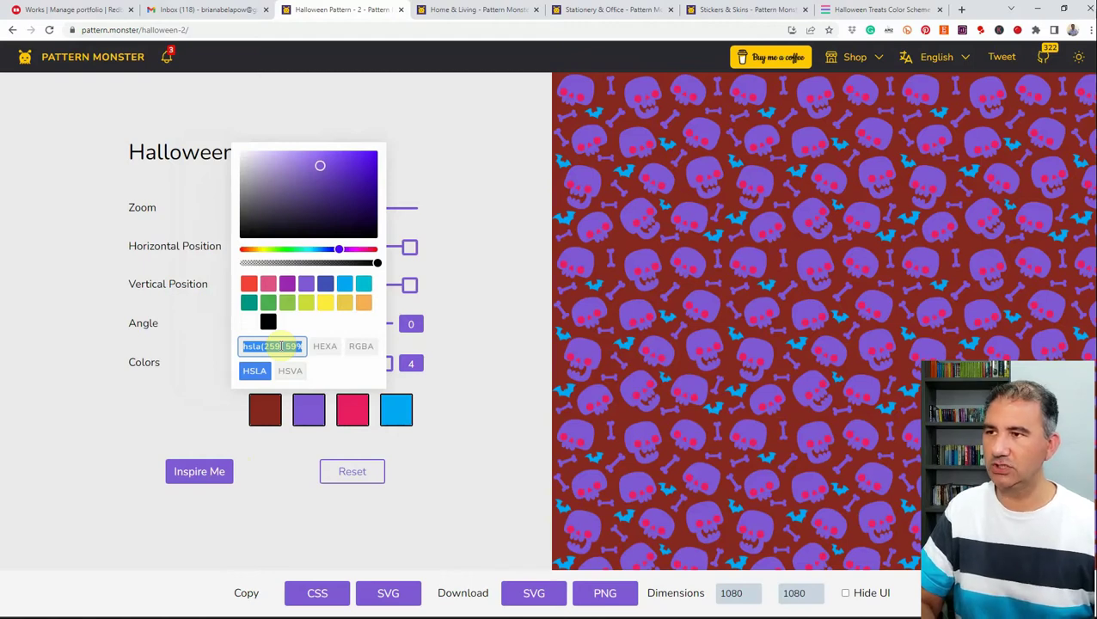
key("ctrl+v")
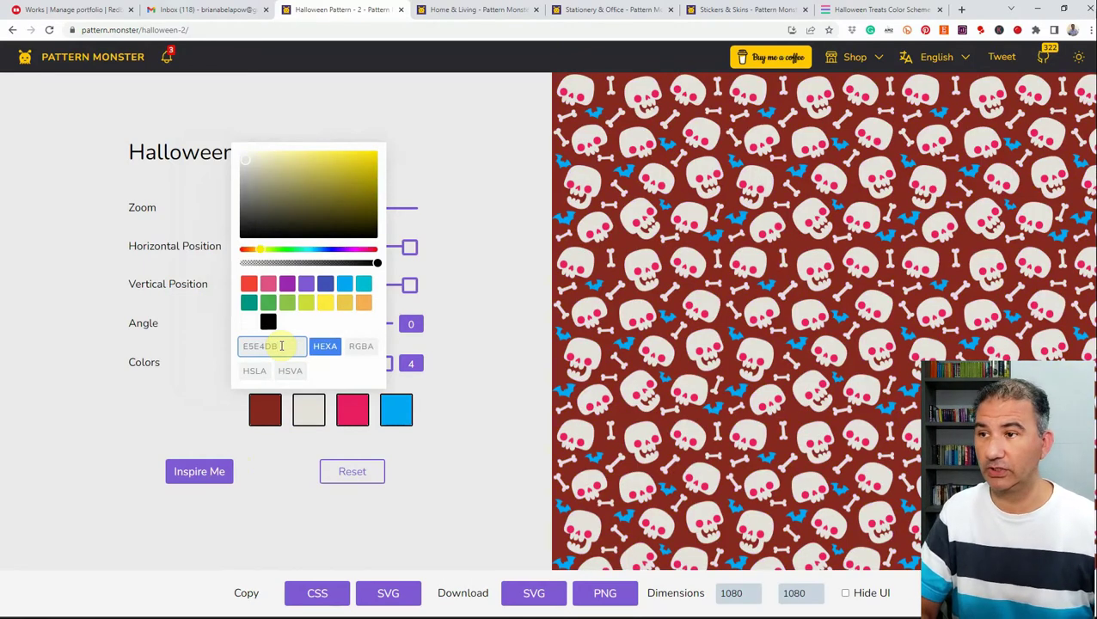
Copy the green code 569731 from the SchemeColor palette and apply it to the skull pattern's third color in Pattern Monster.
left_click(847, 9)
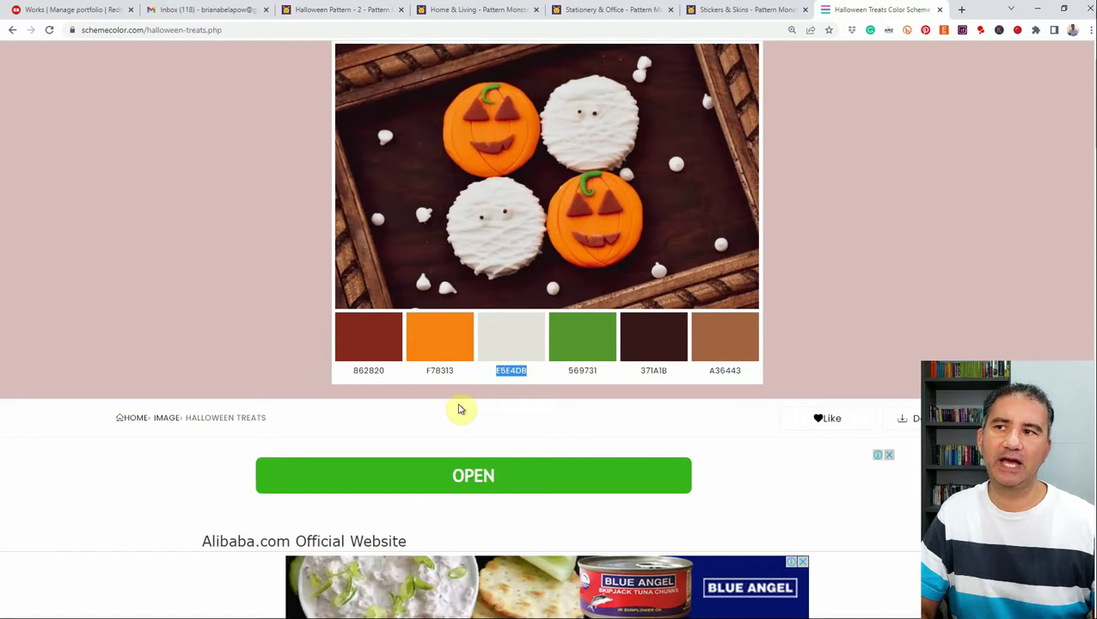
left_click(569, 368)
left_click_drag(569, 368, 590, 372)
key("ctrl+c")
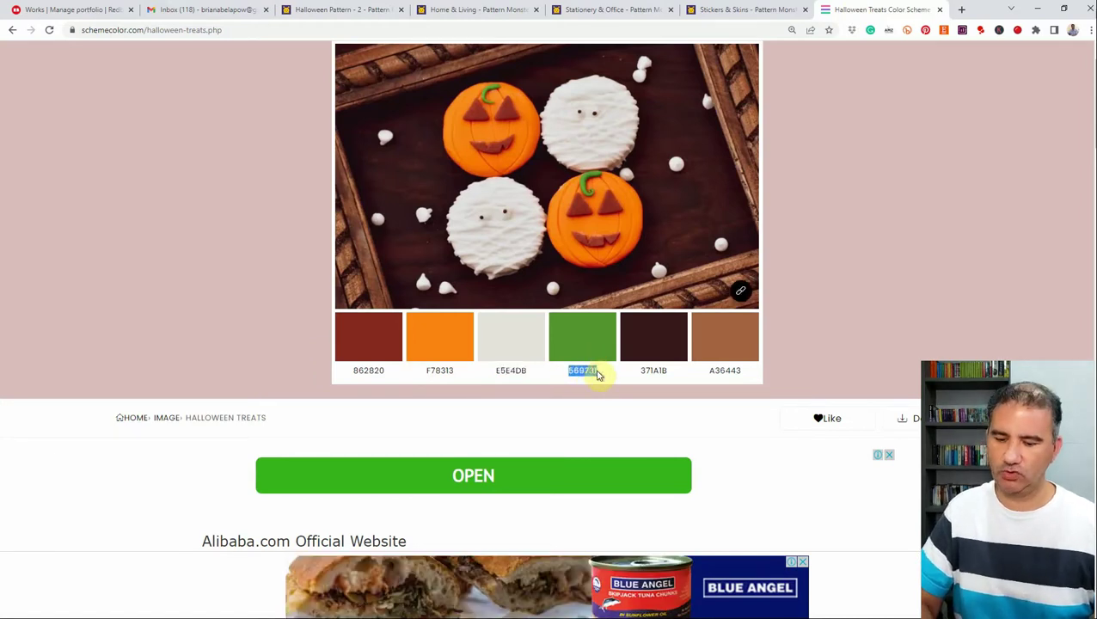
left_click(320, 9)
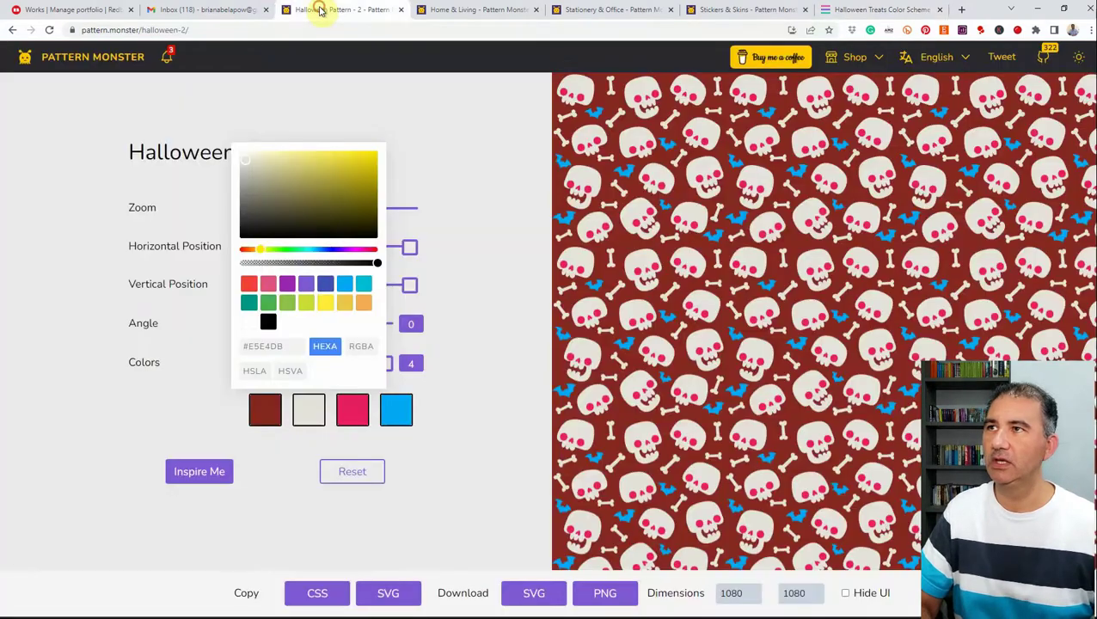
left_click(353, 416)
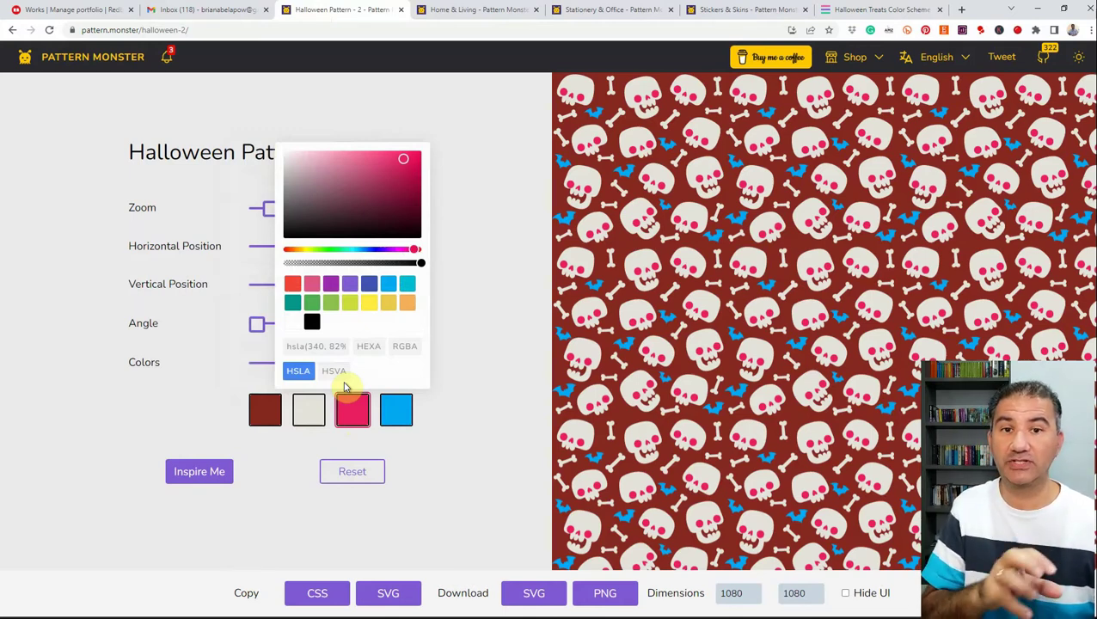
triple_click(318, 346)
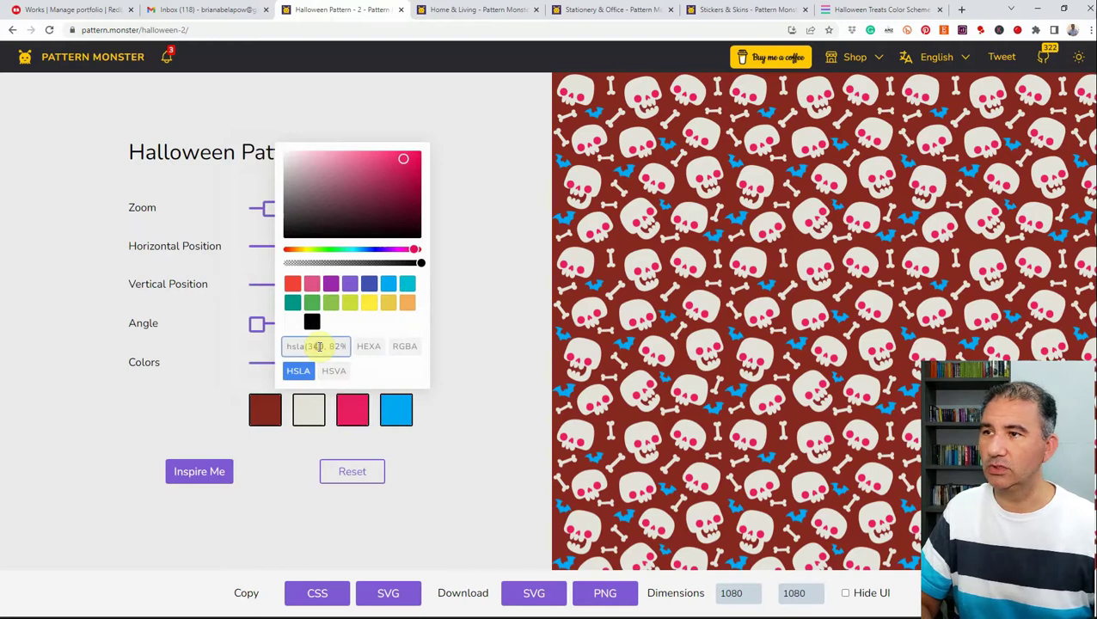
key("ctrl+v")
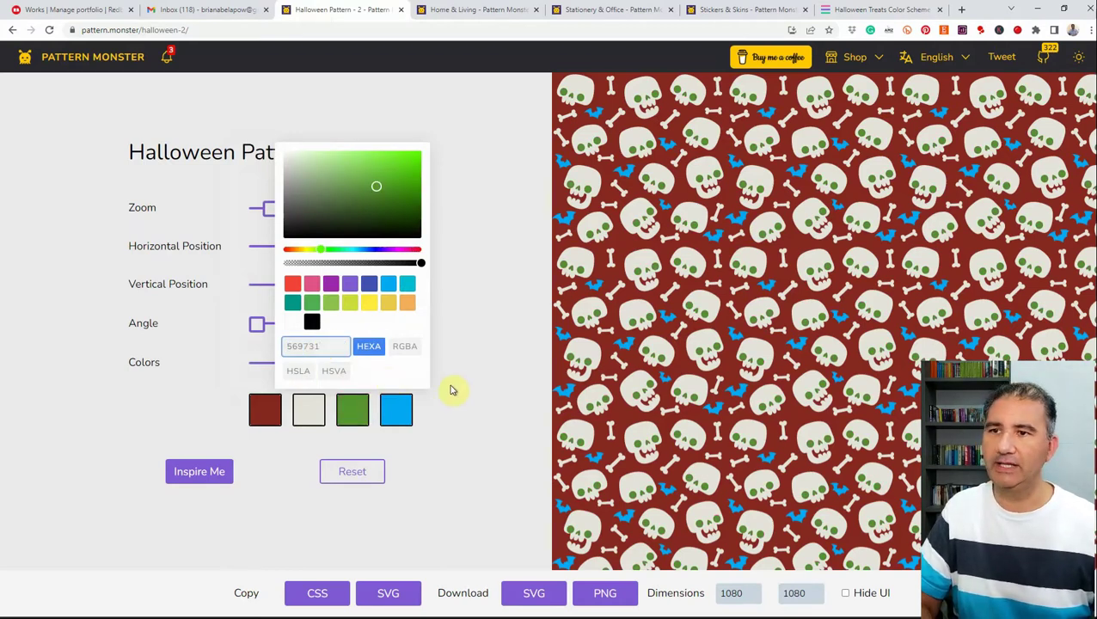
Copy the orange code F78313 from the SchemeColor palette and apply it to the skull pattern's fourth color in Pattern Monster.
left_click(842, 10)
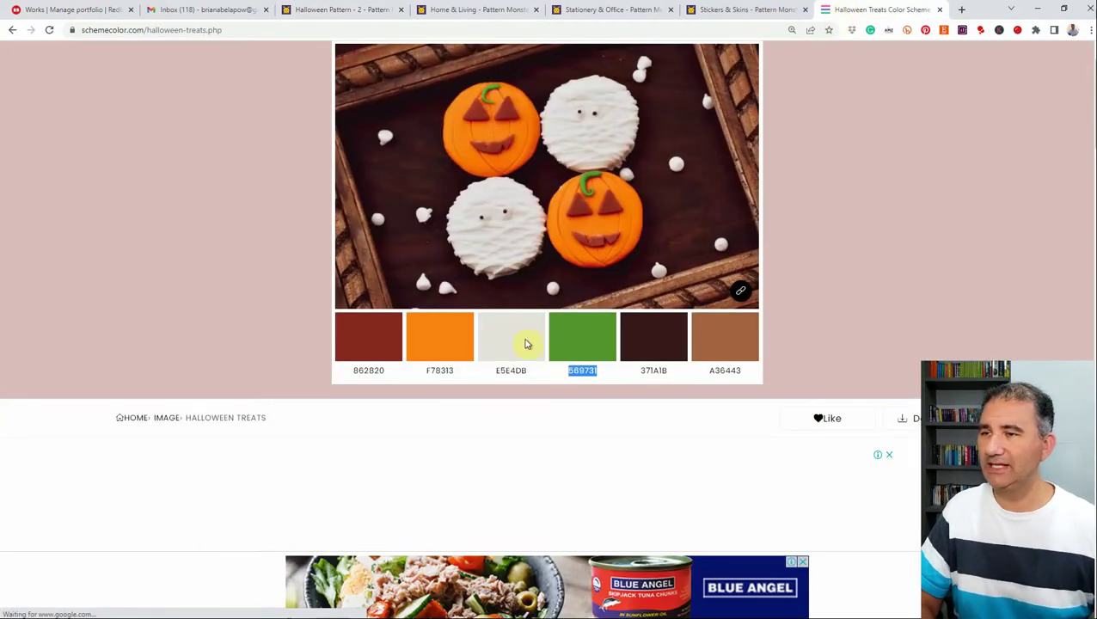
left_click(422, 375)
left_click_drag(422, 375, 453, 373)
key("ctrl+c")
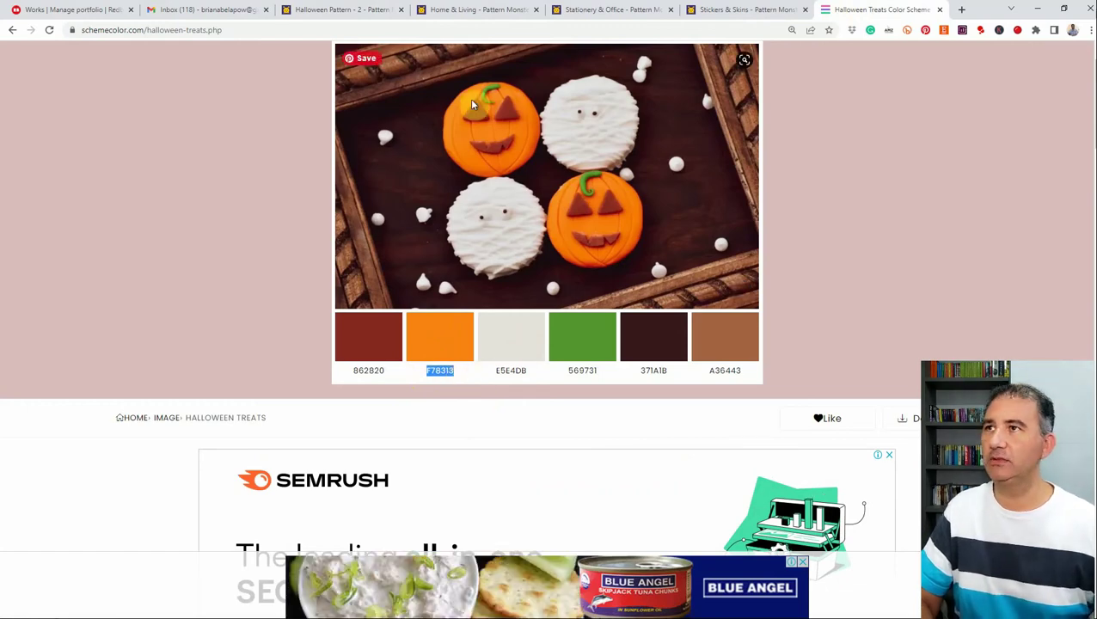
left_click(348, 9)
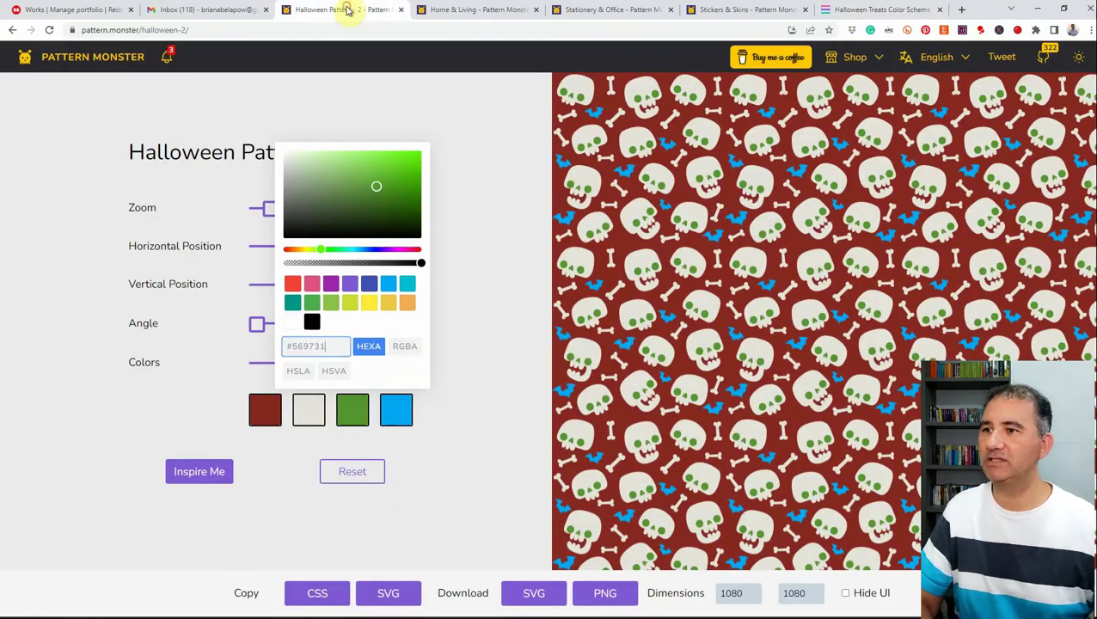
left_click(391, 413)
triple_click(358, 344)
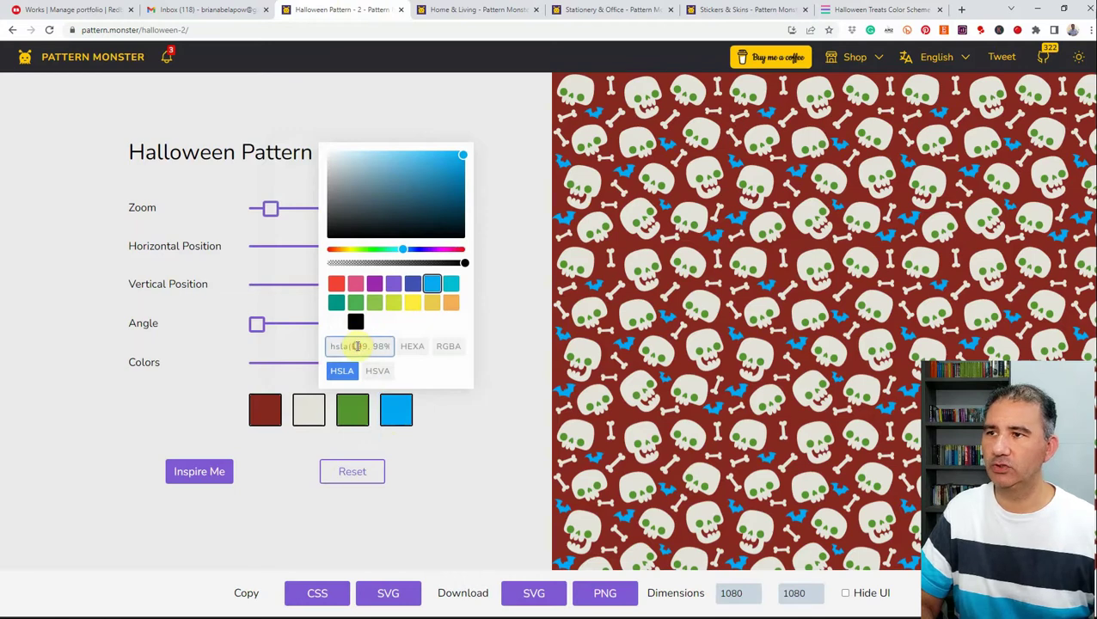
key("ctrl+v")
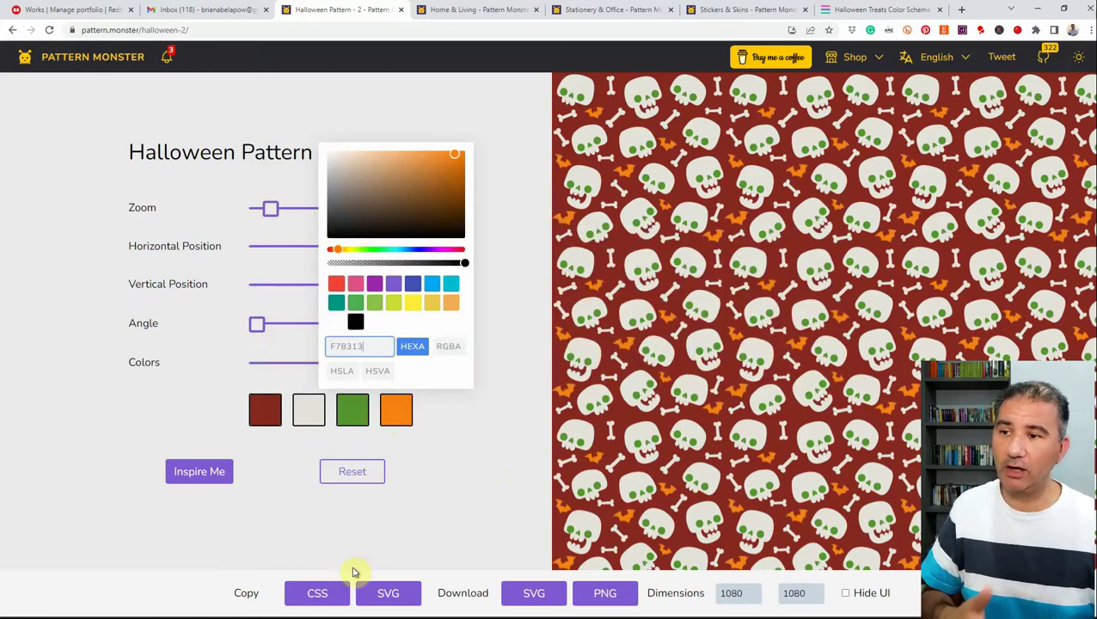
Download the recolored Halloween Pattern - 2 as a PNG image.
left_click(533, 593)
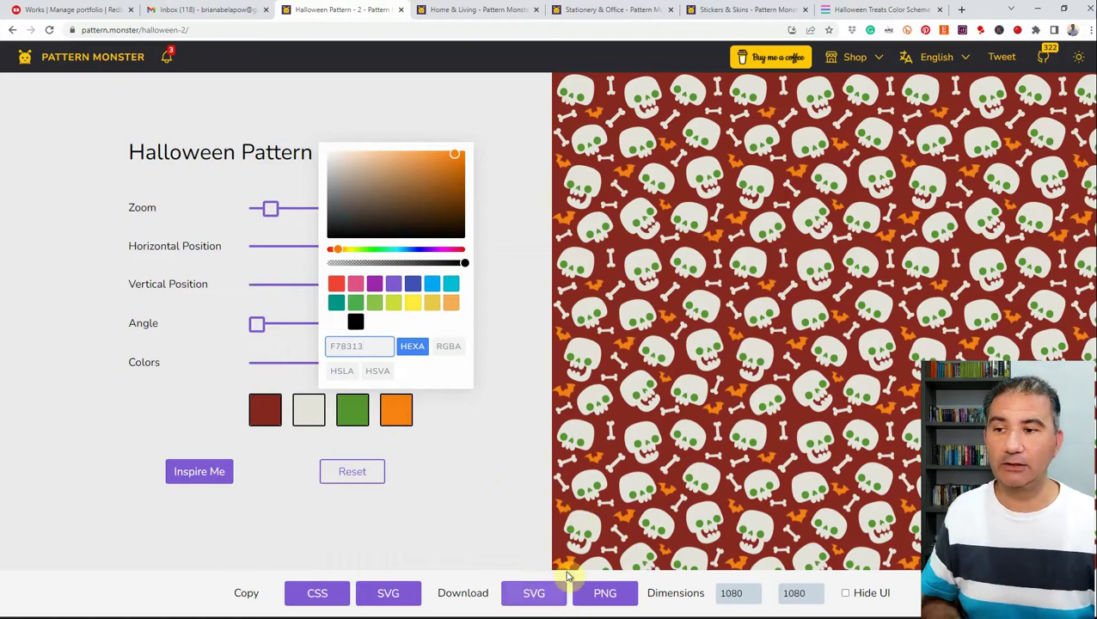
left_click(602, 599)
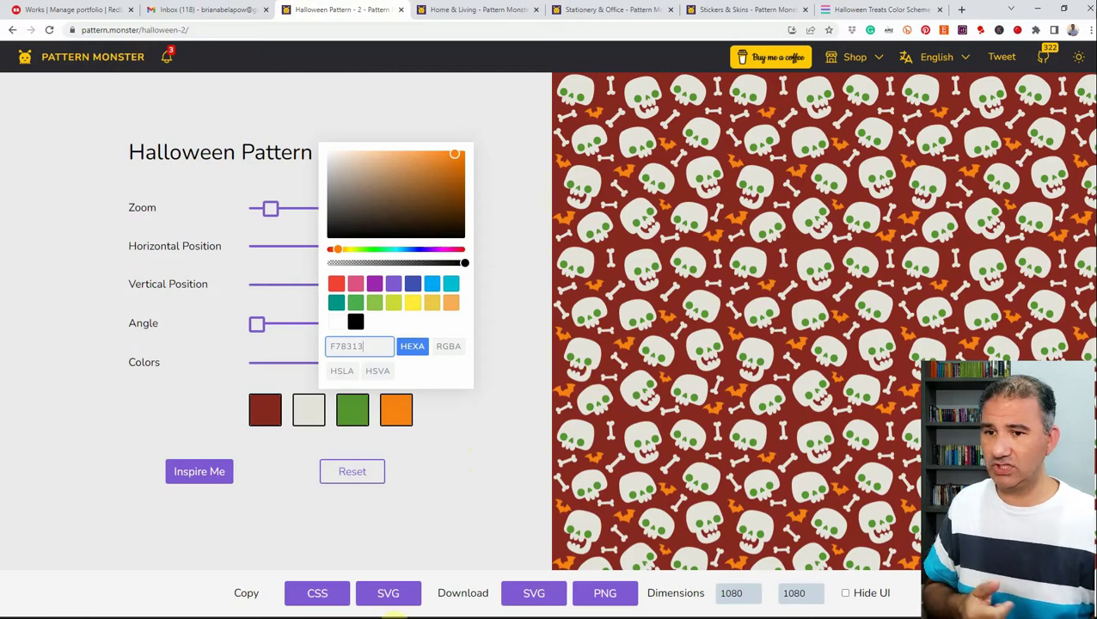
left_click(604, 594)
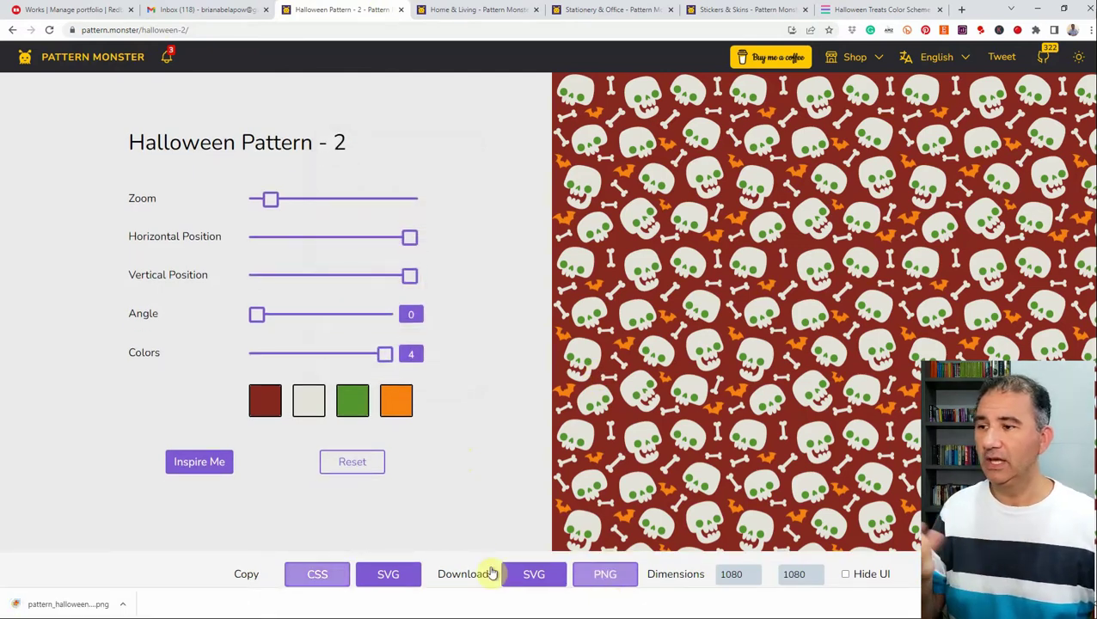
Open the downloaded pattern PNG in the image viewer to inspect it, and return to the Pattern Monster page.
left_click(123, 604)
left_click(156, 567)
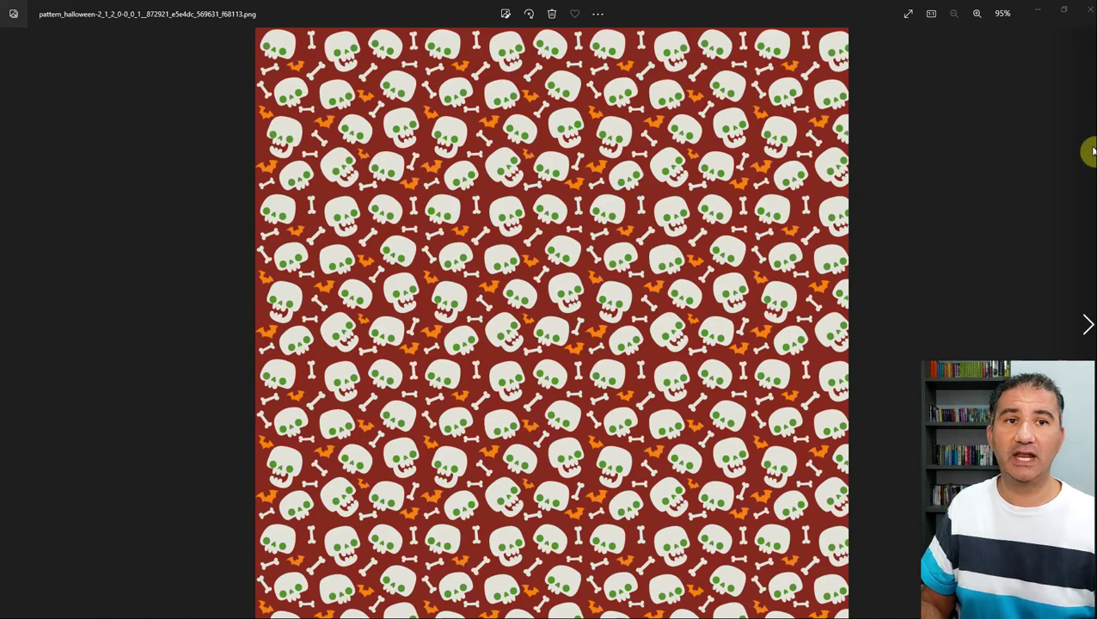
key("alt+Tab")
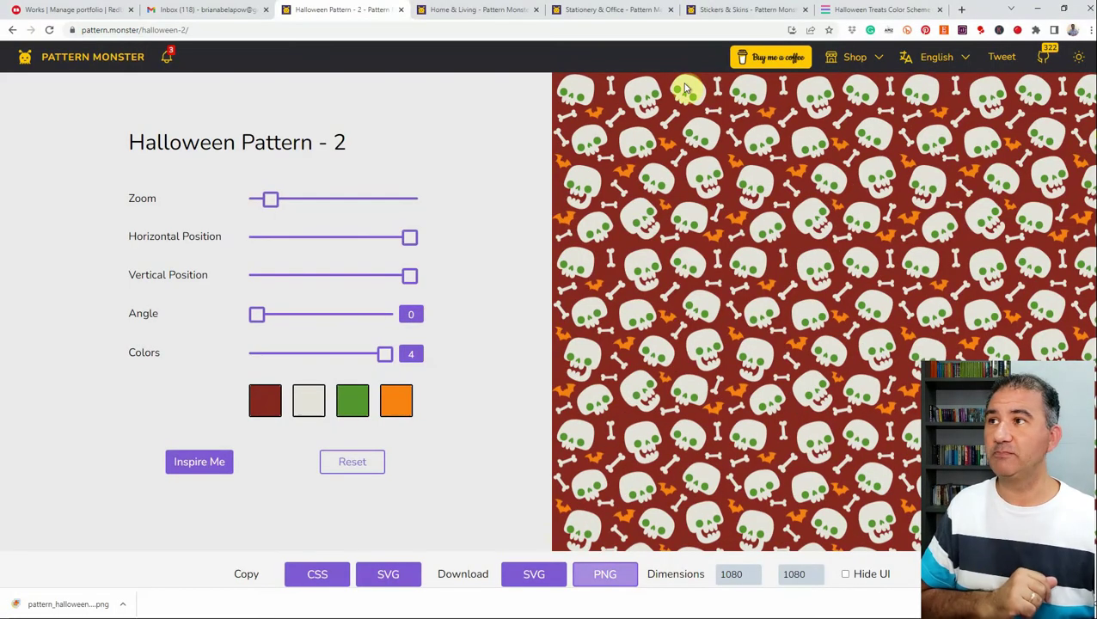